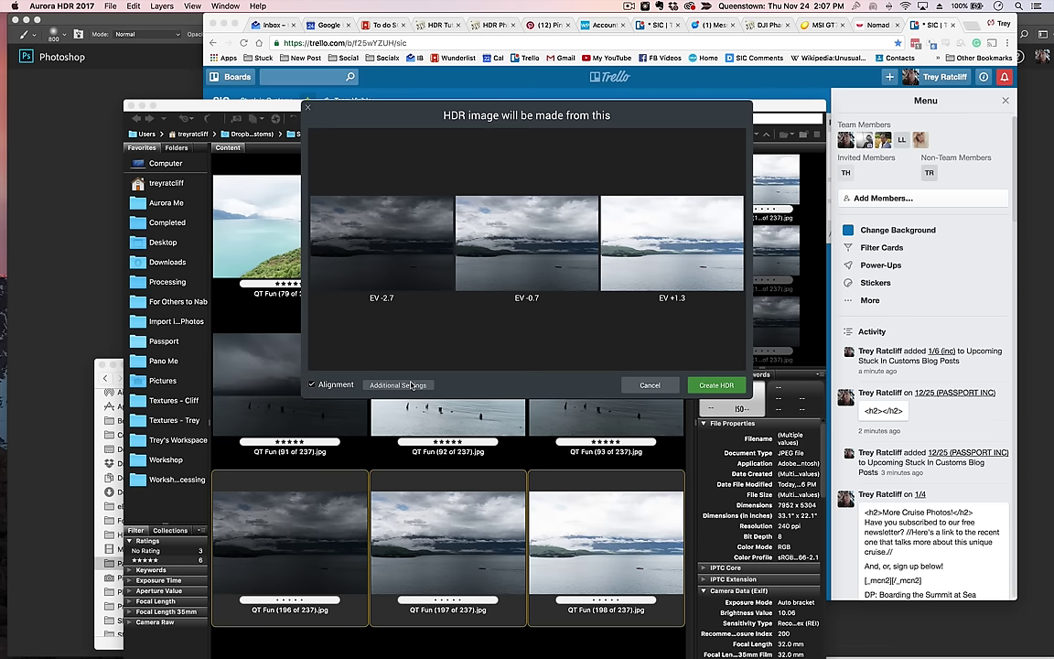
Step: Enable ghost reduction with the EV -0.7 bracket (QT Fun 197) as reference and create the HDR
click(375, 385)
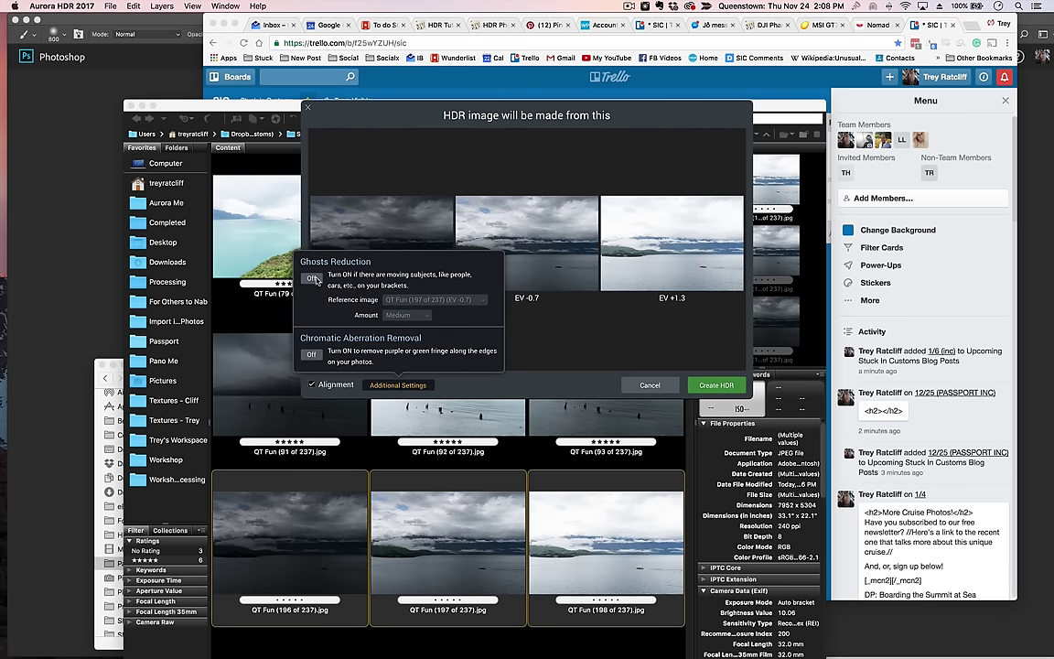
click(312, 278)
click(442, 300)
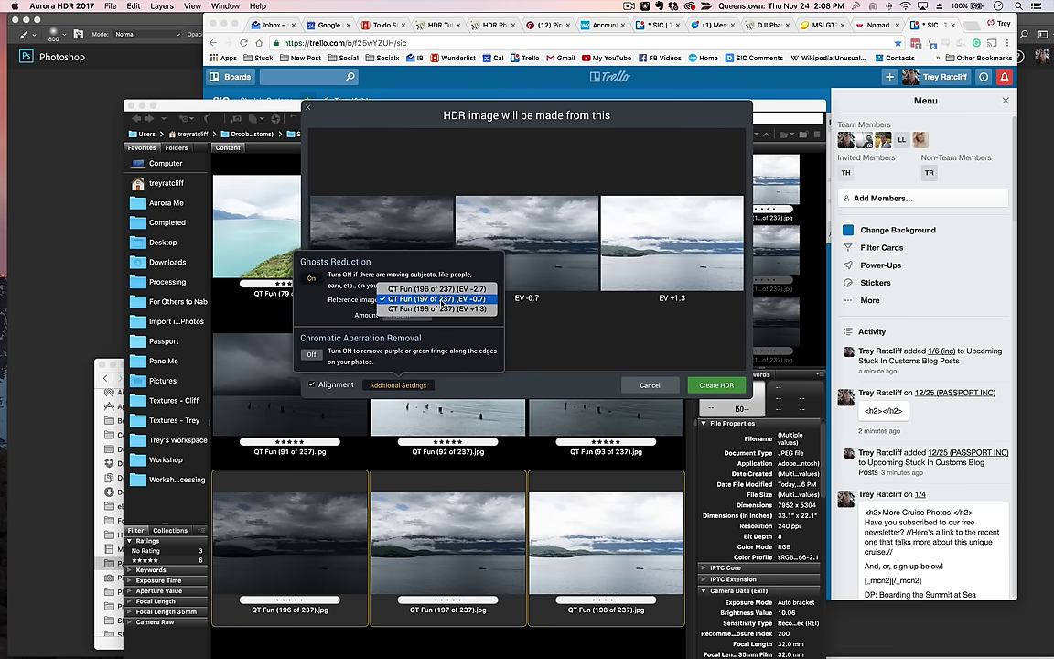
click(442, 299)
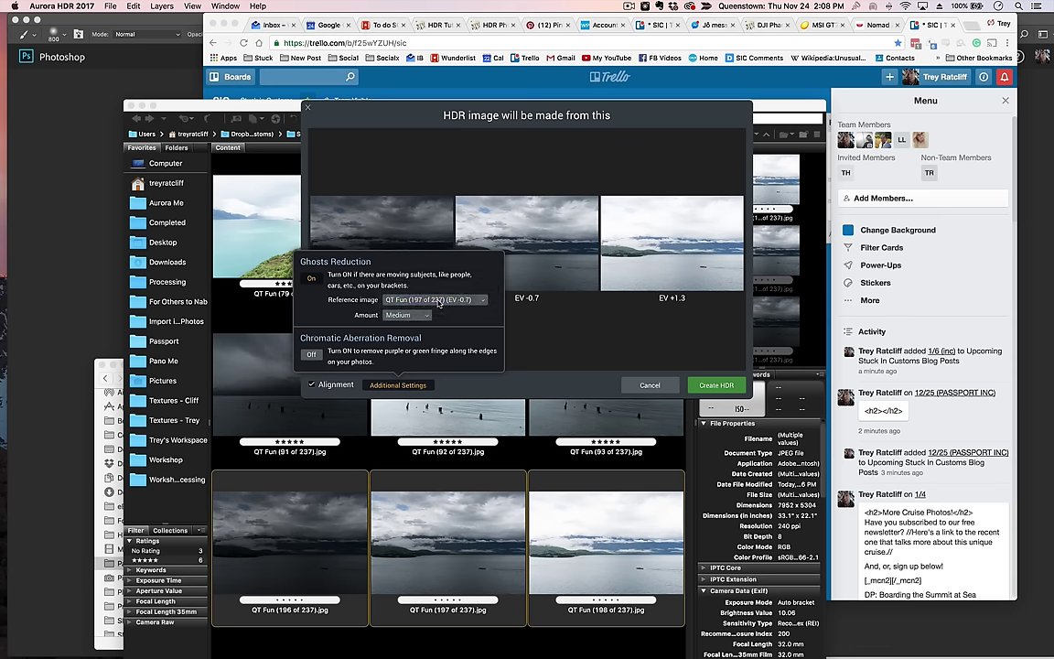
click(641, 338)
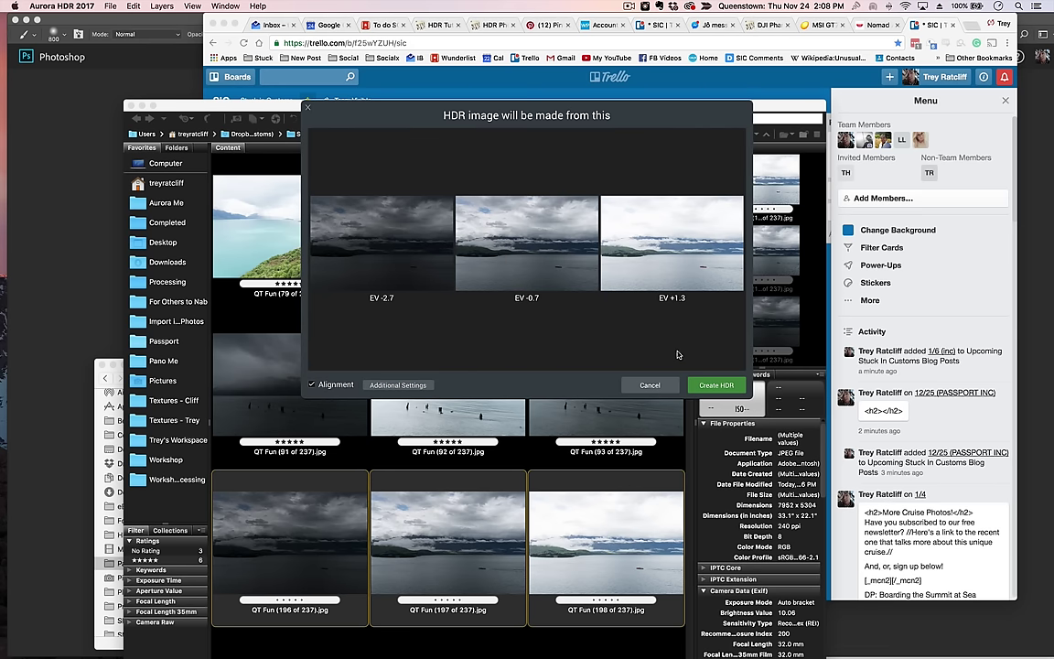
click(718, 385)
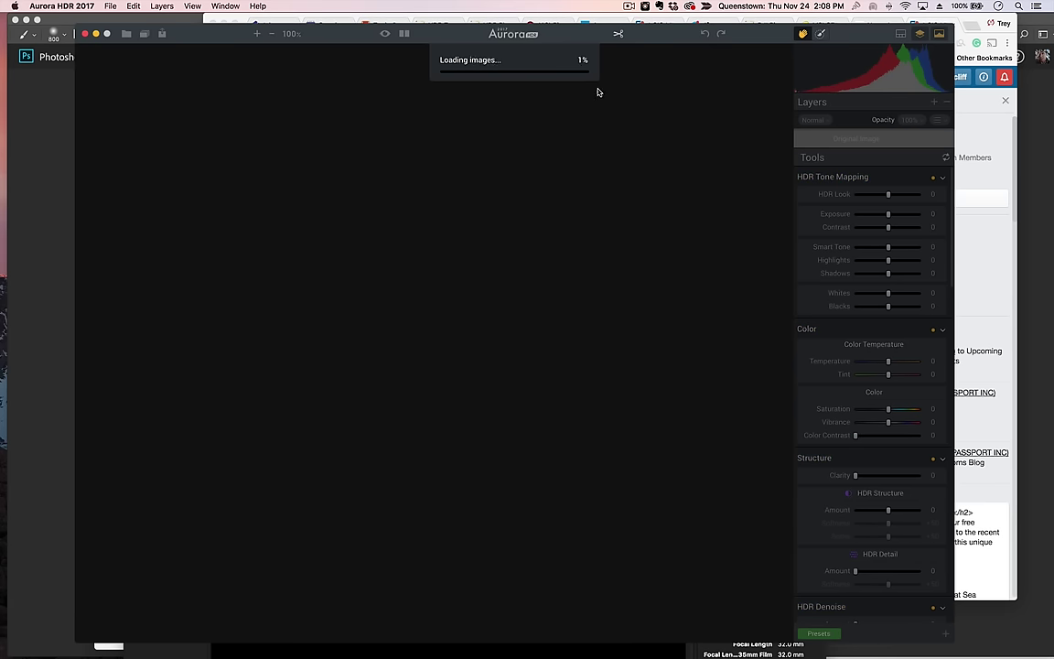
Step: Check the metadata of brackets QT Fun 92 and 197 in Bridge, then return to Aurora
drag(656, 37, 755, 27)
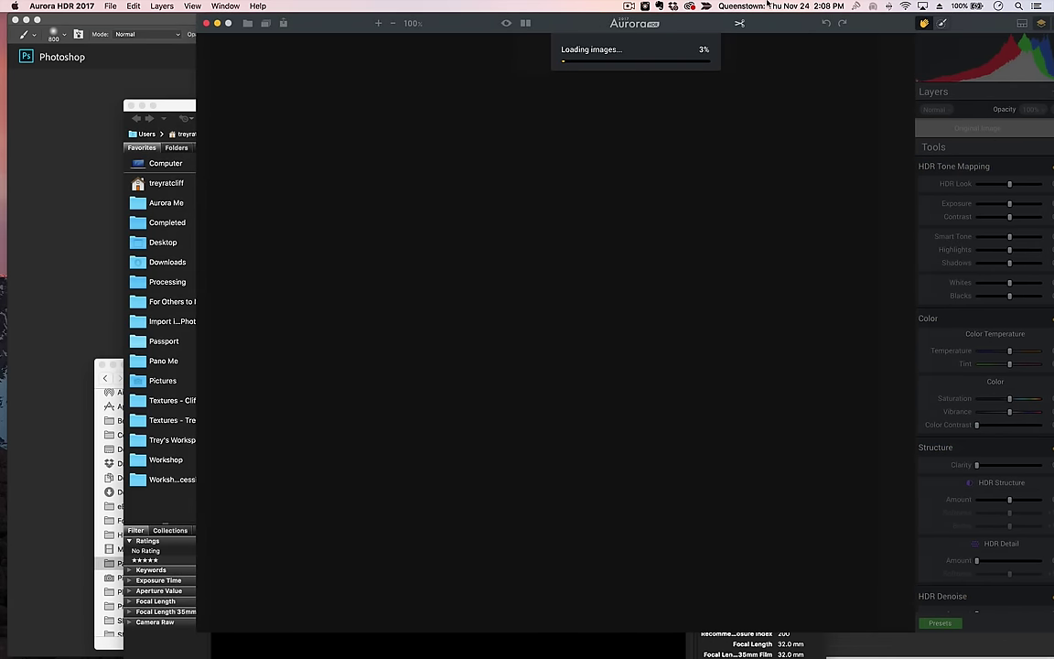
click(188, 106)
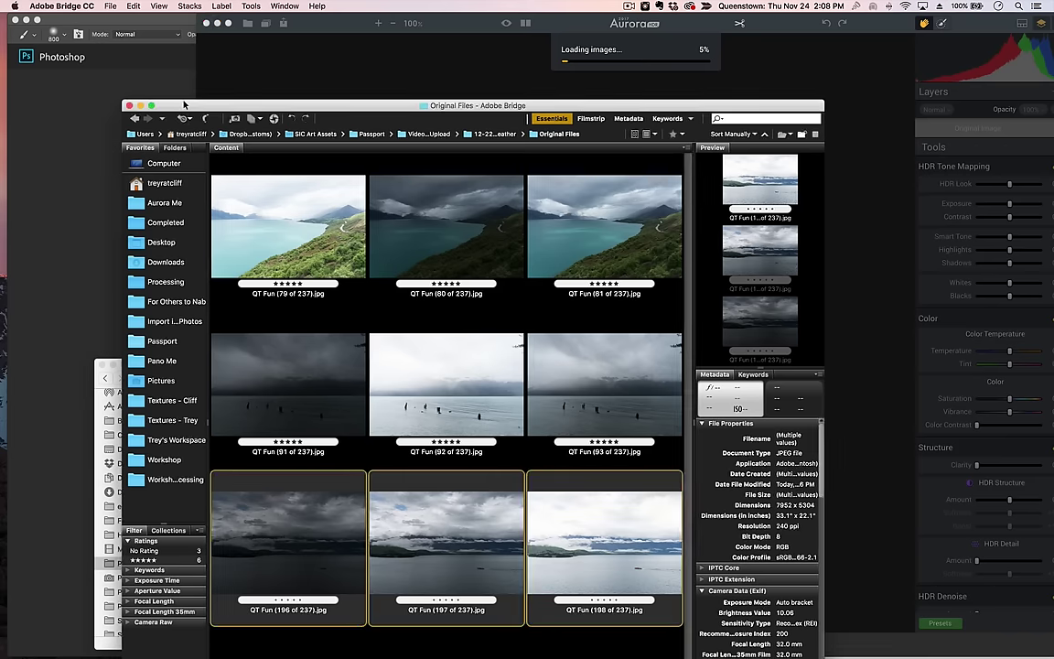
drag(190, 107, 118, 30)
click(371, 317)
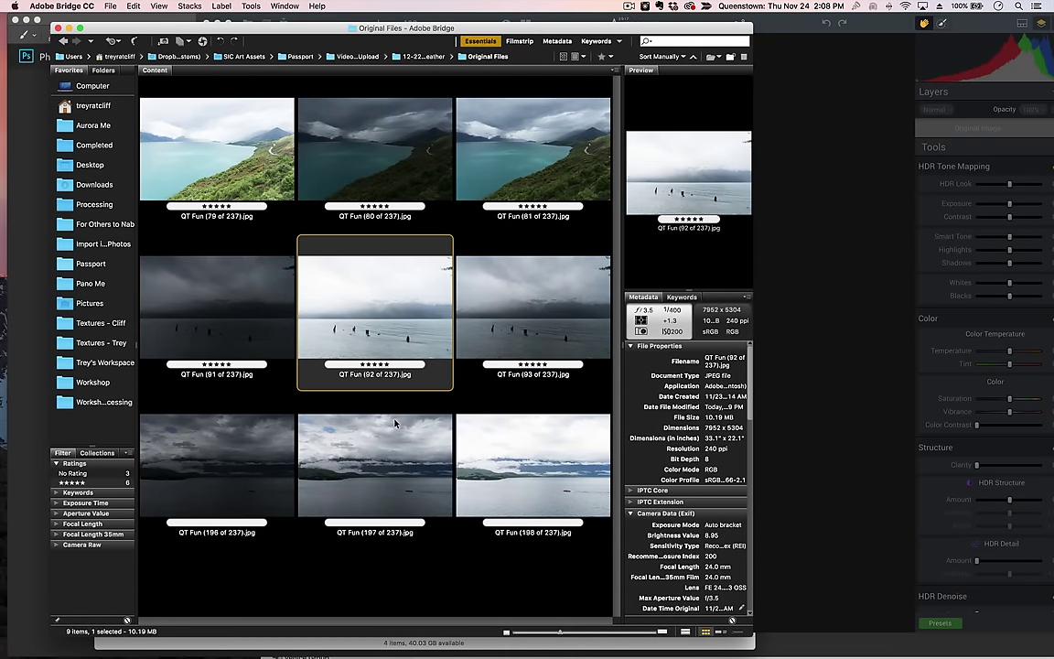
click(339, 436)
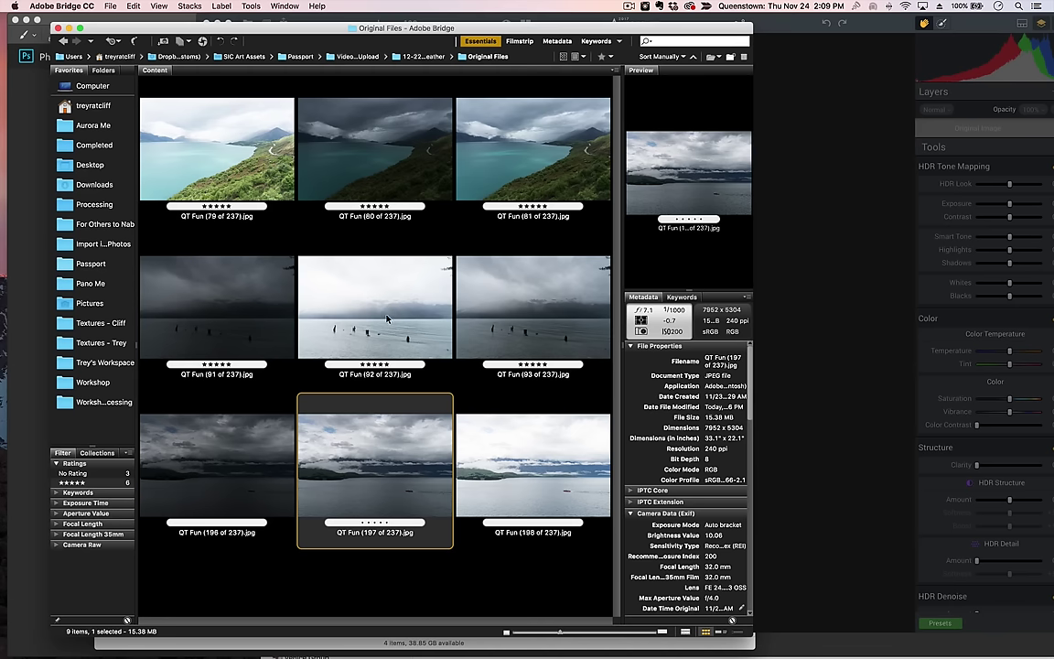
click(806, 229)
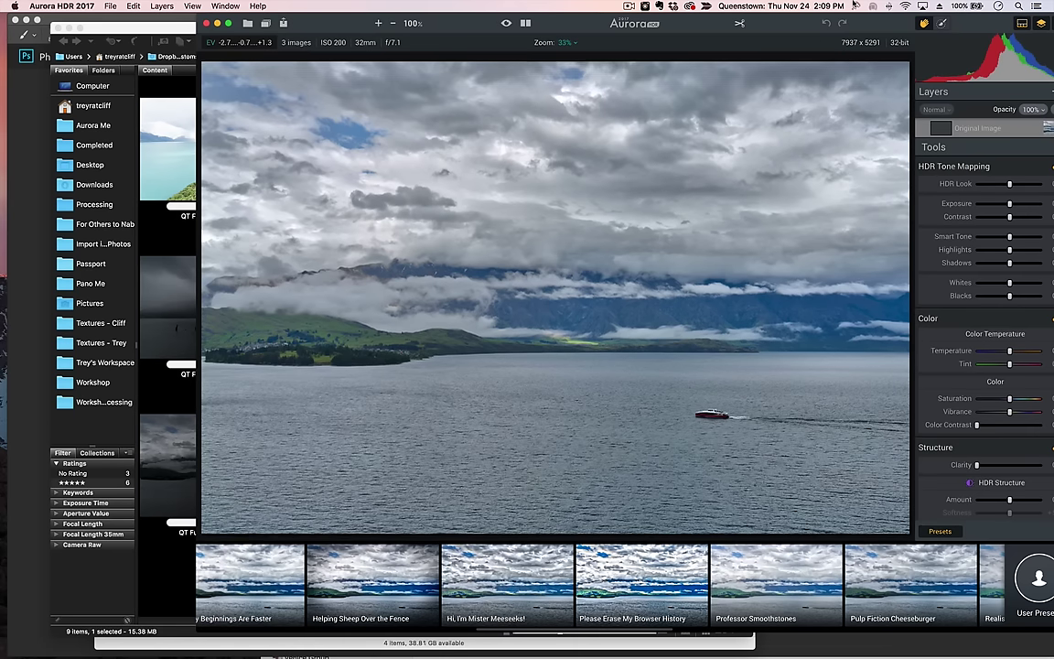
drag(767, 23, 624, 17)
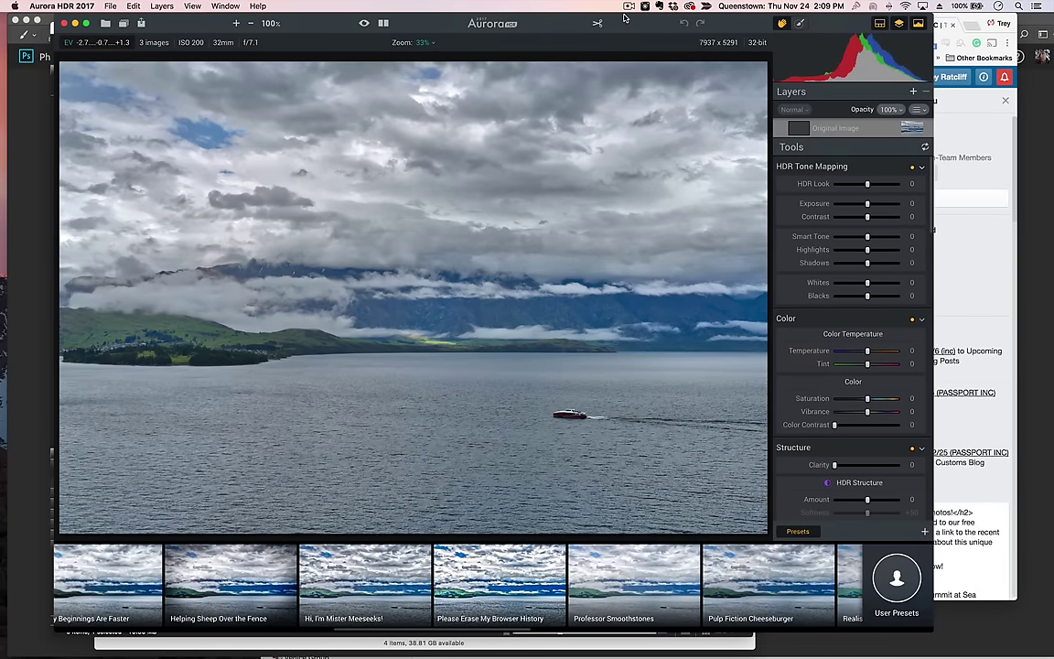
click(363, 24)
click(363, 24)
click(364, 23)
click(363, 24)
click(363, 24)
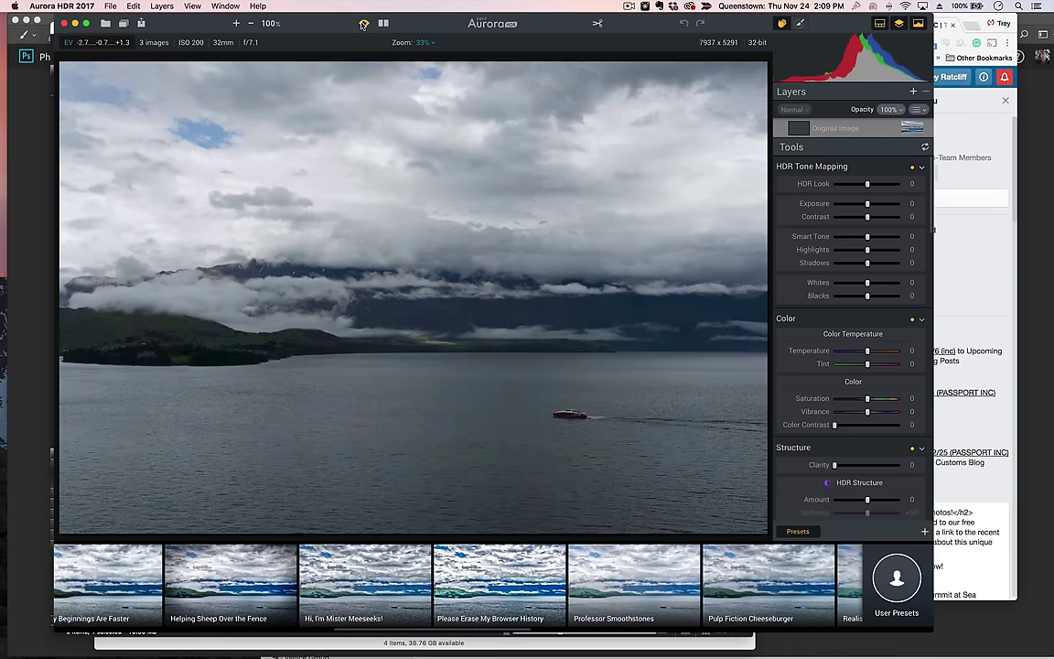
click(364, 24)
click(363, 24)
click(363, 24)
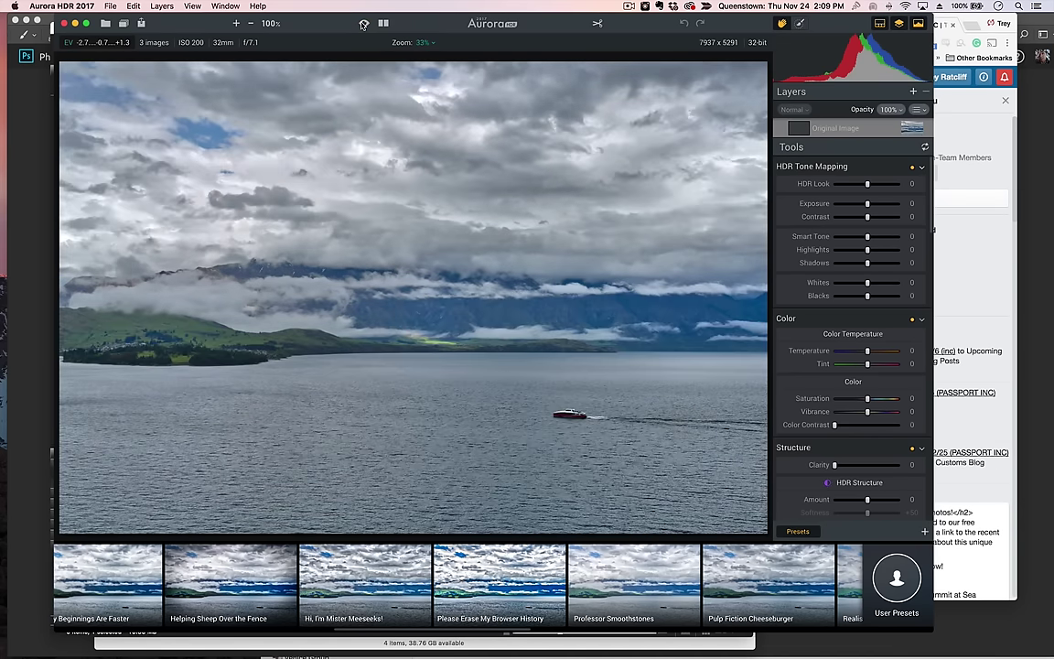
click(364, 24)
click(363, 24)
click(364, 24)
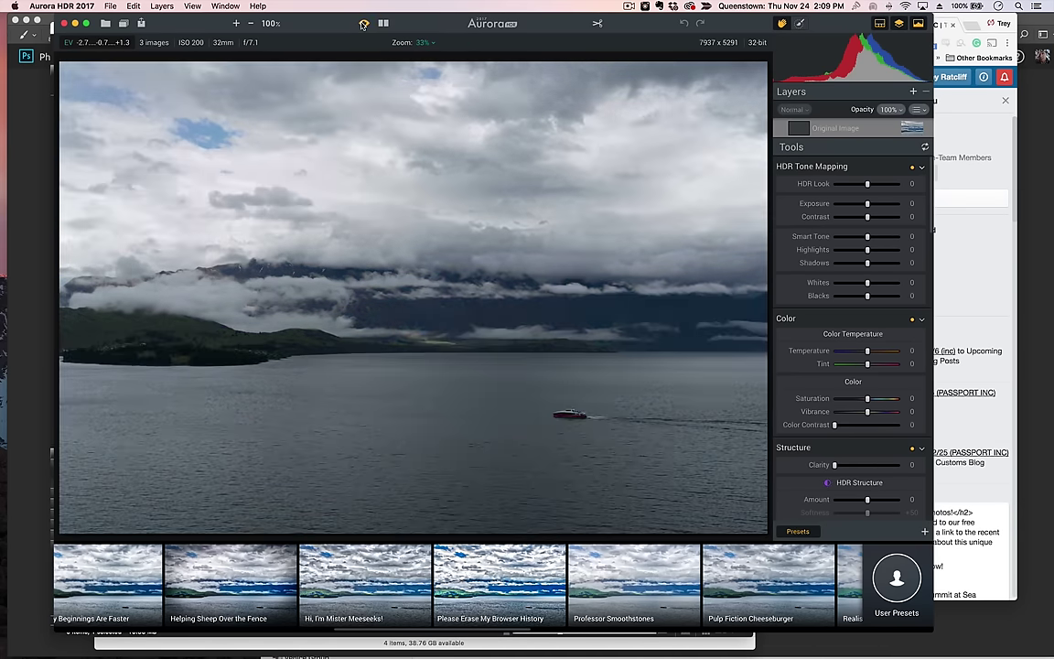
click(363, 24)
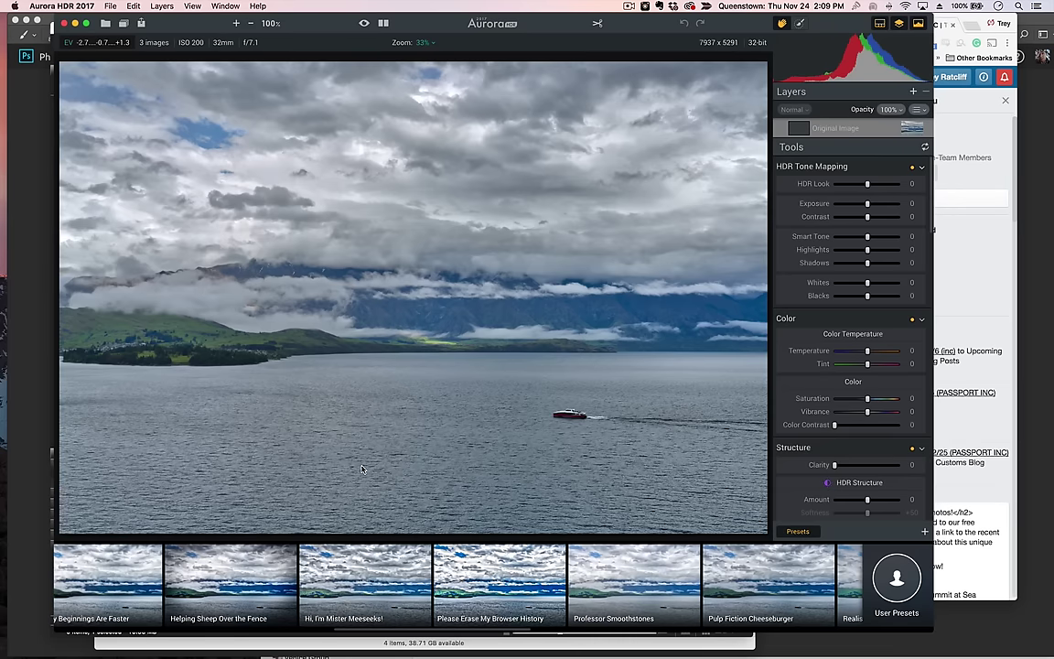
Step: Add Layer 1 as a new adjustment layer and bring up Top & Bottom Adjustment
click(912, 91)
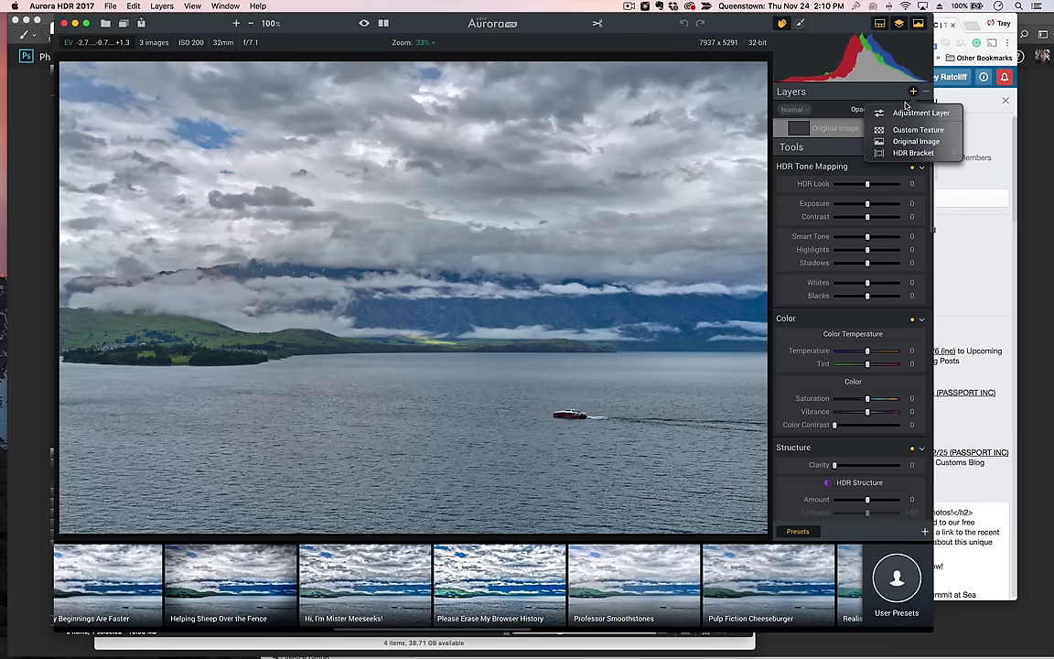
click(911, 111)
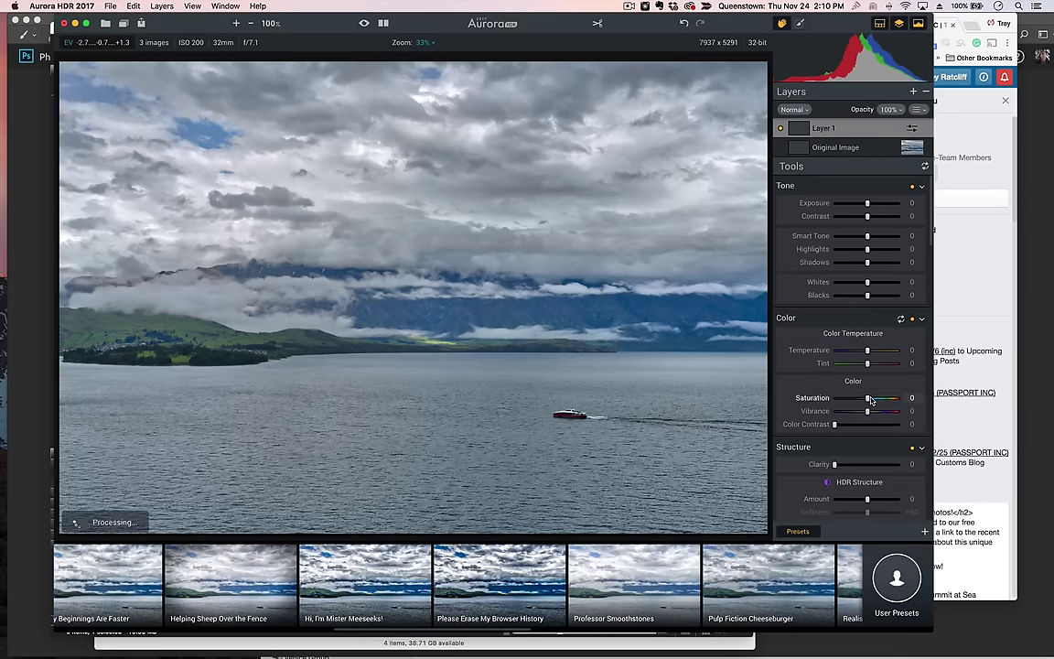
scroll(871, 400, down, 20)
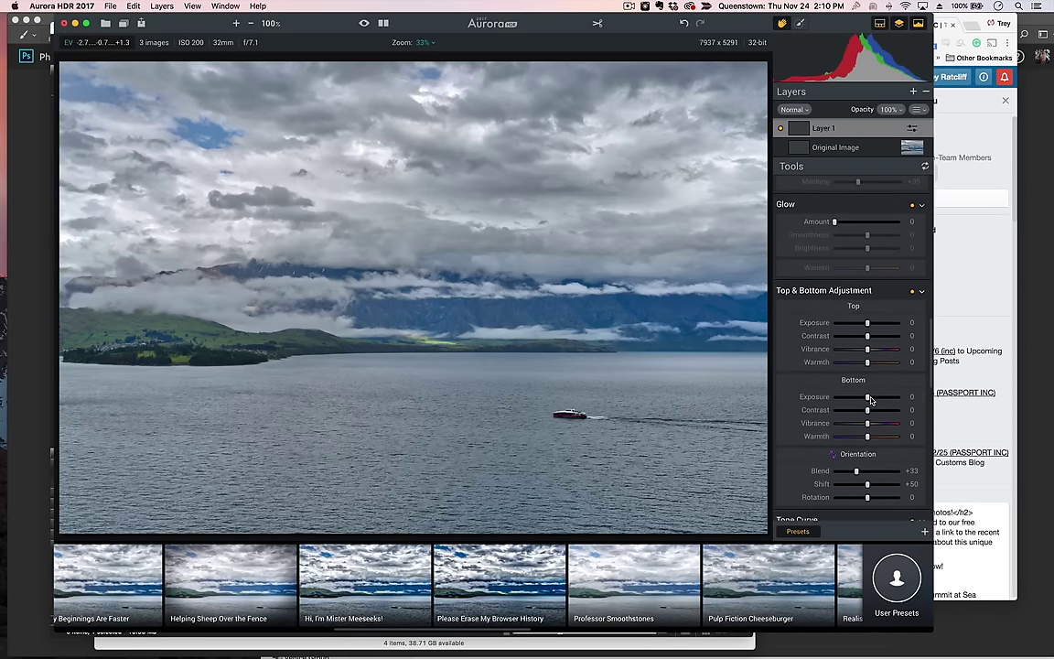
scroll(870, 399, down, 5)
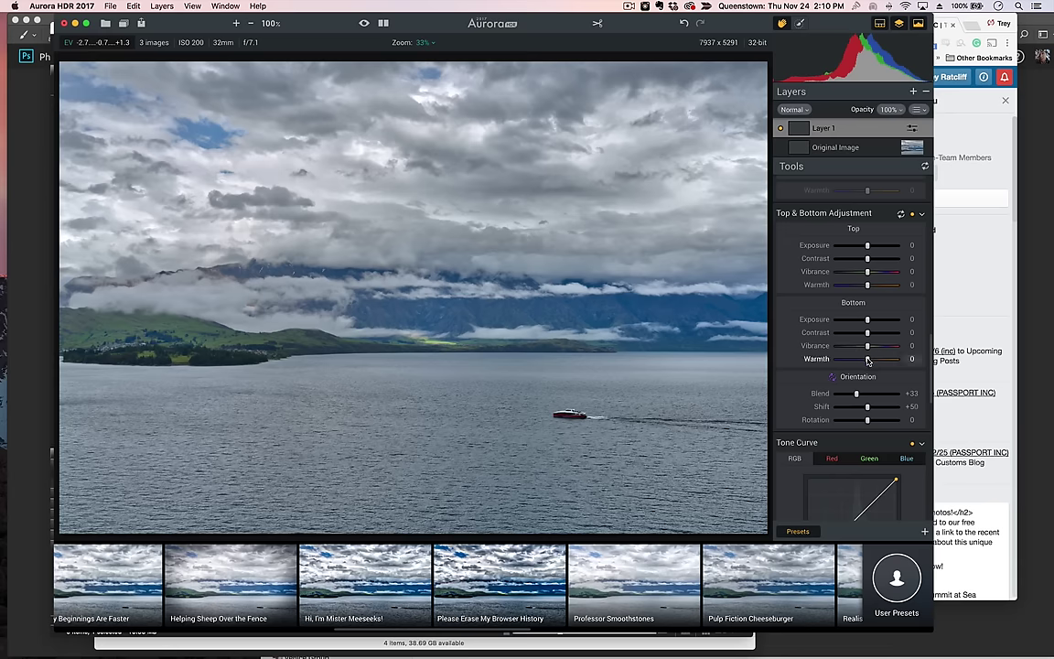
Step: Set bottom Warmth -23, Shift +61 and bottom Contrast -72 on Layer 1
mouse_move(867, 361)
mouse_down()
mouse_move(848, 360)
mouse_move(859, 362)
mouse_up()
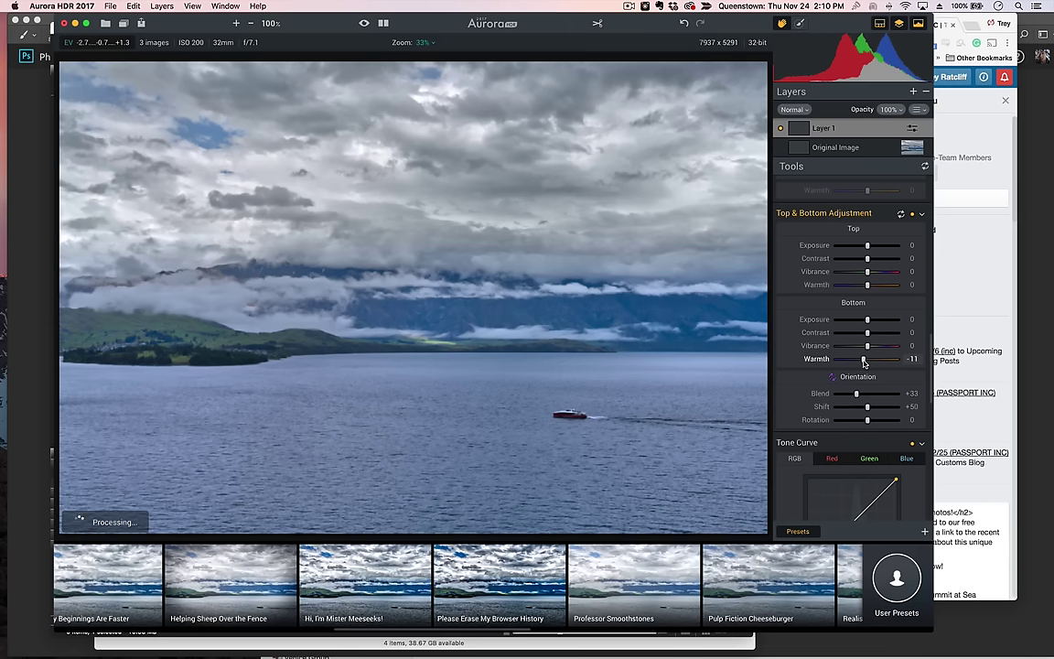
drag(859, 362, 859, 363)
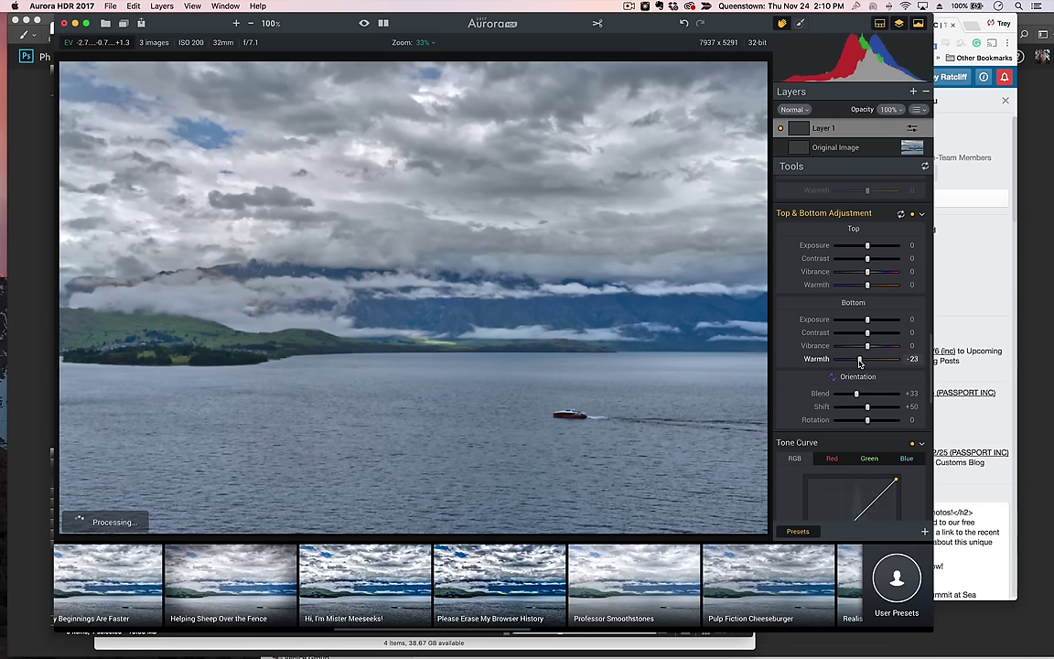
drag(866, 406, 876, 408)
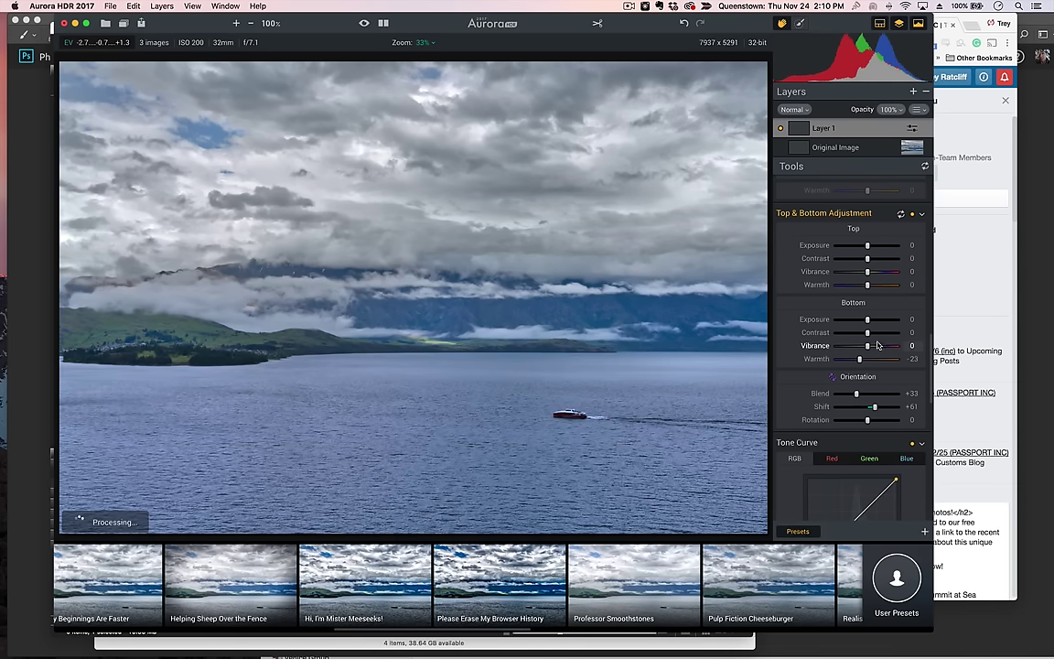
mouse_move(868, 332)
mouse_down()
mouse_move(839, 335)
mouse_move(873, 323)
mouse_up()
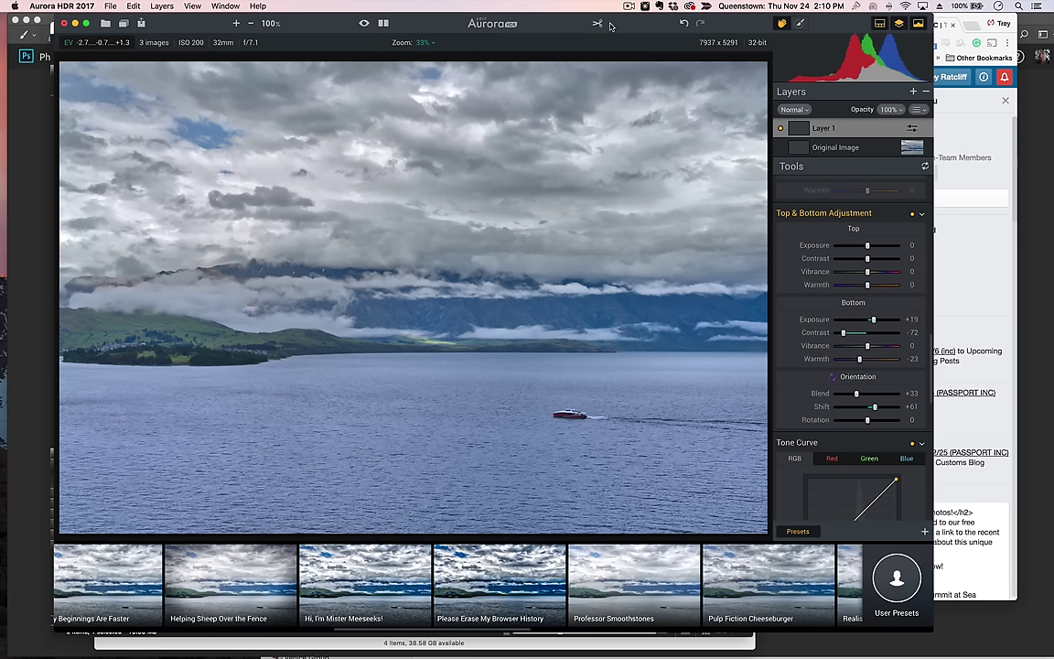
Step: Crop off strips of sky and water to a 7937 × 4056 frame
key(c)
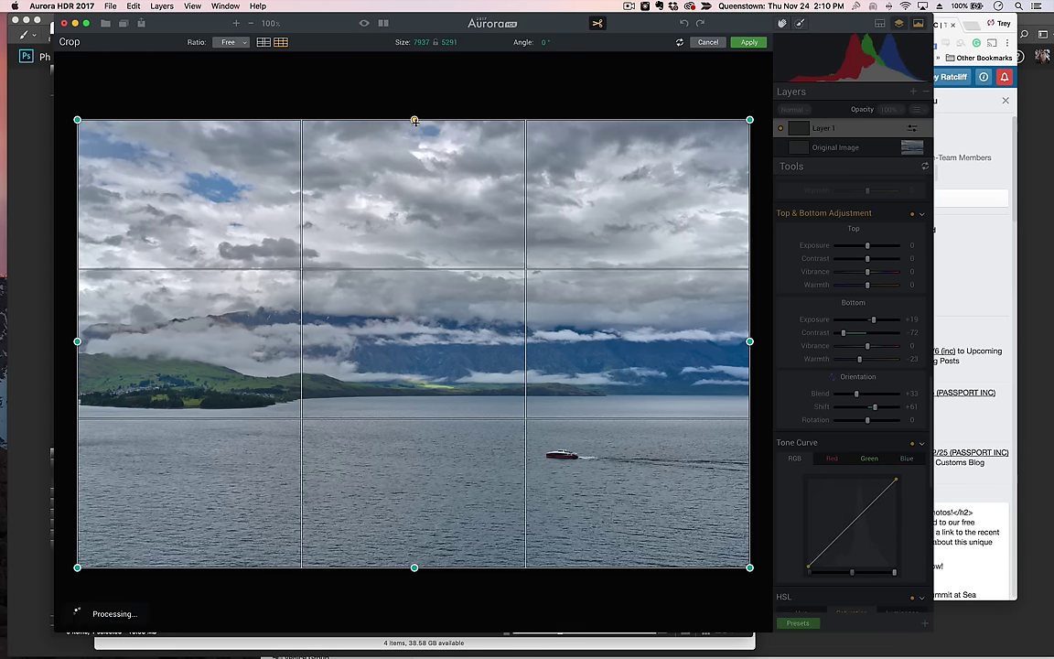
drag(415, 119, 415, 147)
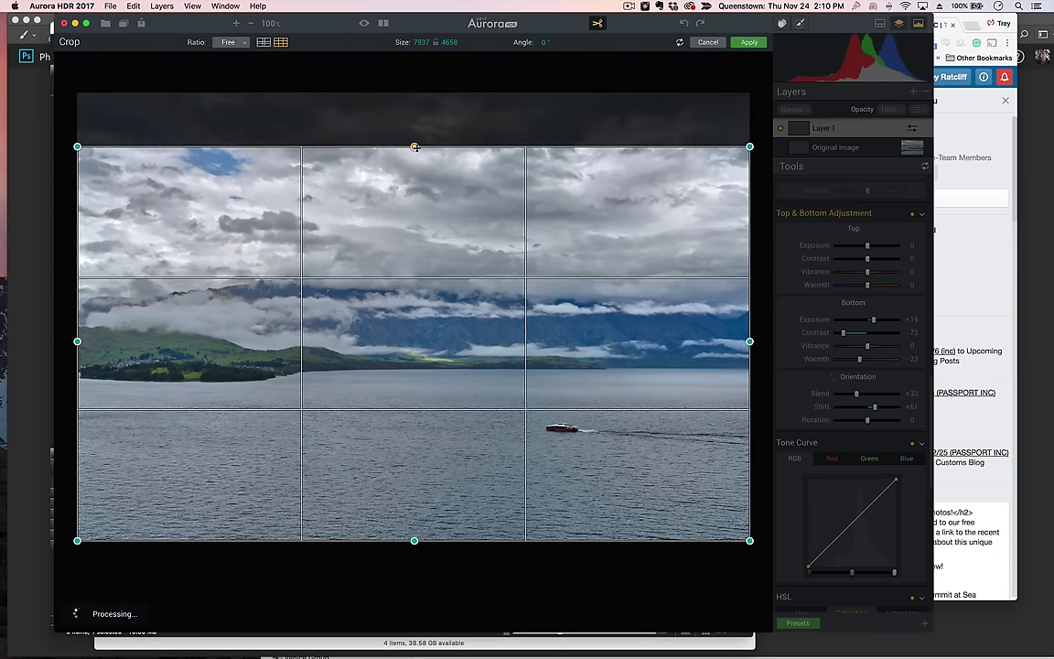
drag(414, 540, 414, 515)
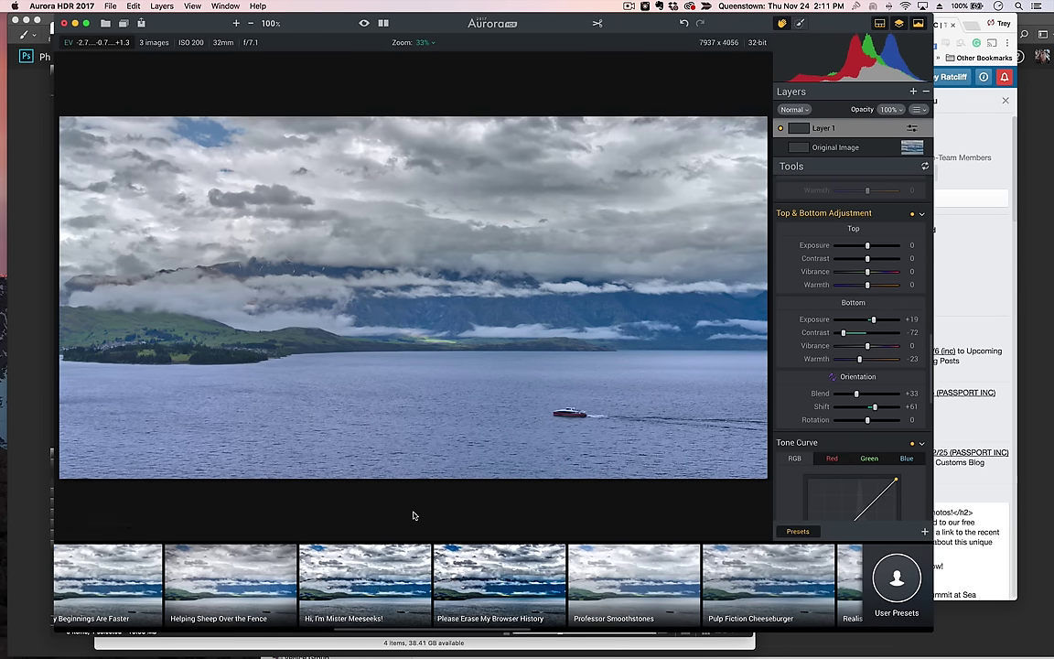
Step: Raise Layer 1's bottom Warmth to -16
scroll(859, 402, down, 3)
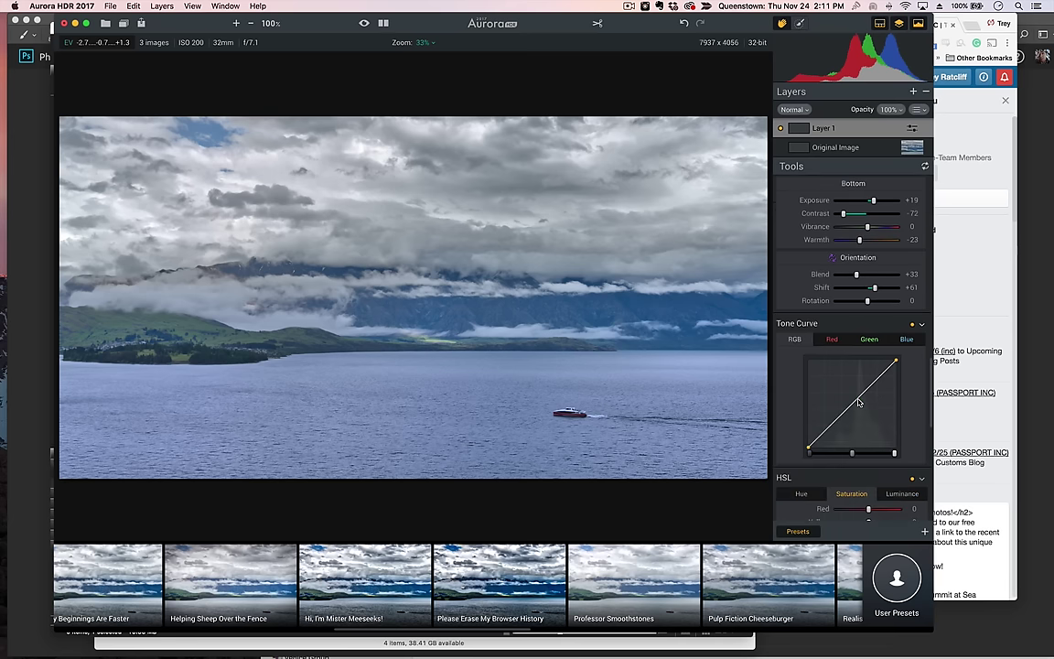
scroll(858, 402, up, 4)
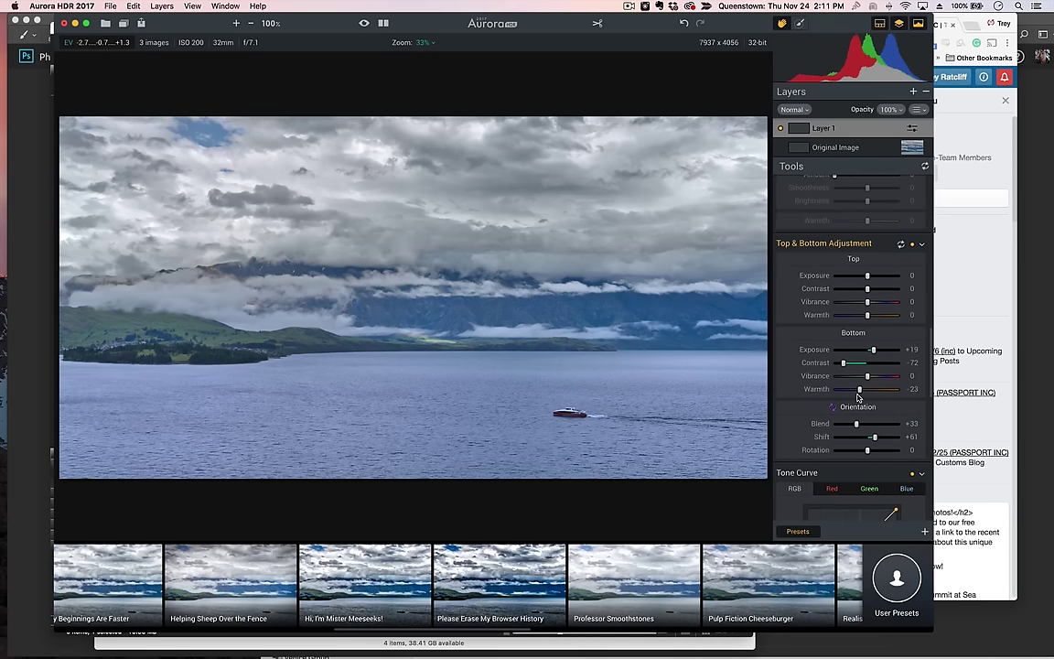
drag(860, 391, 862, 393)
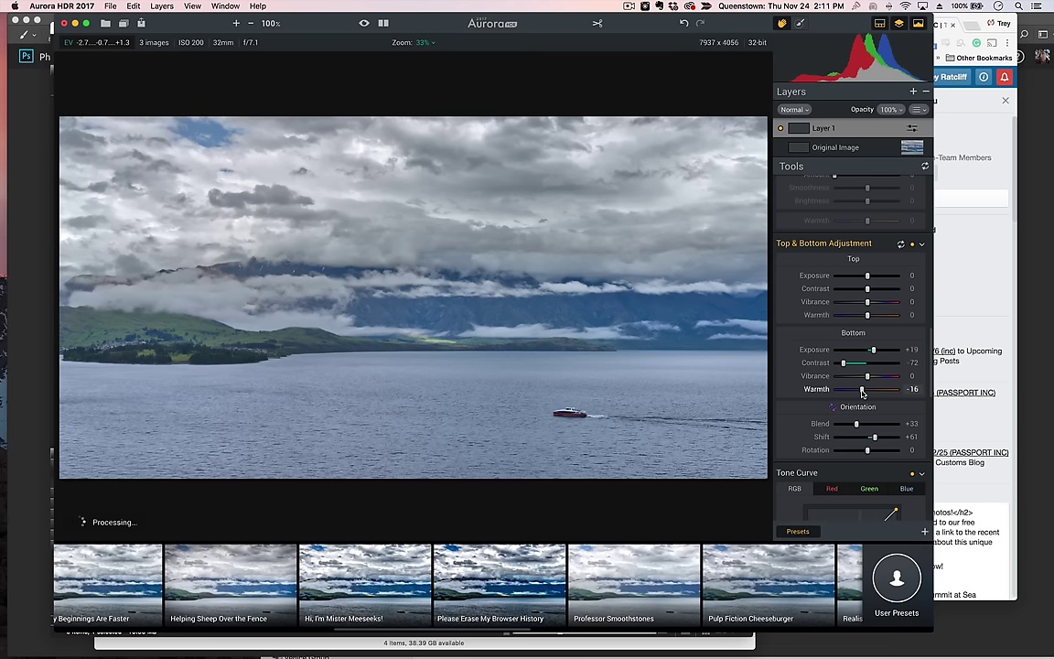
Step: Add Layer 2 with HDR Structure Amount +44, default softness and boost, and slight Denoise
click(912, 91)
click(909, 113)
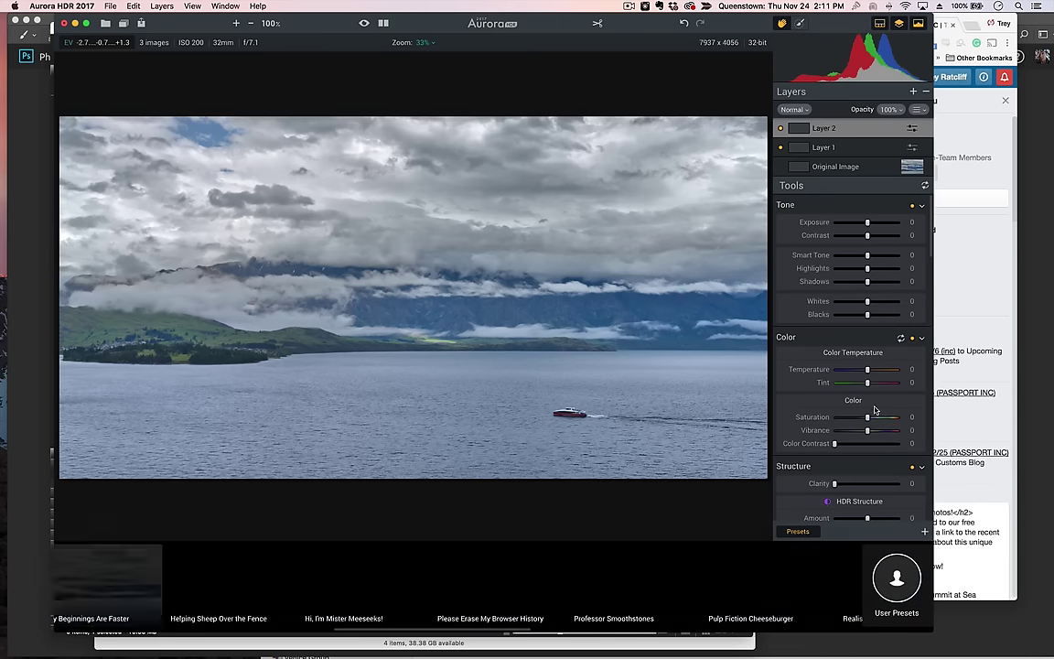
scroll(851, 384, down, 5)
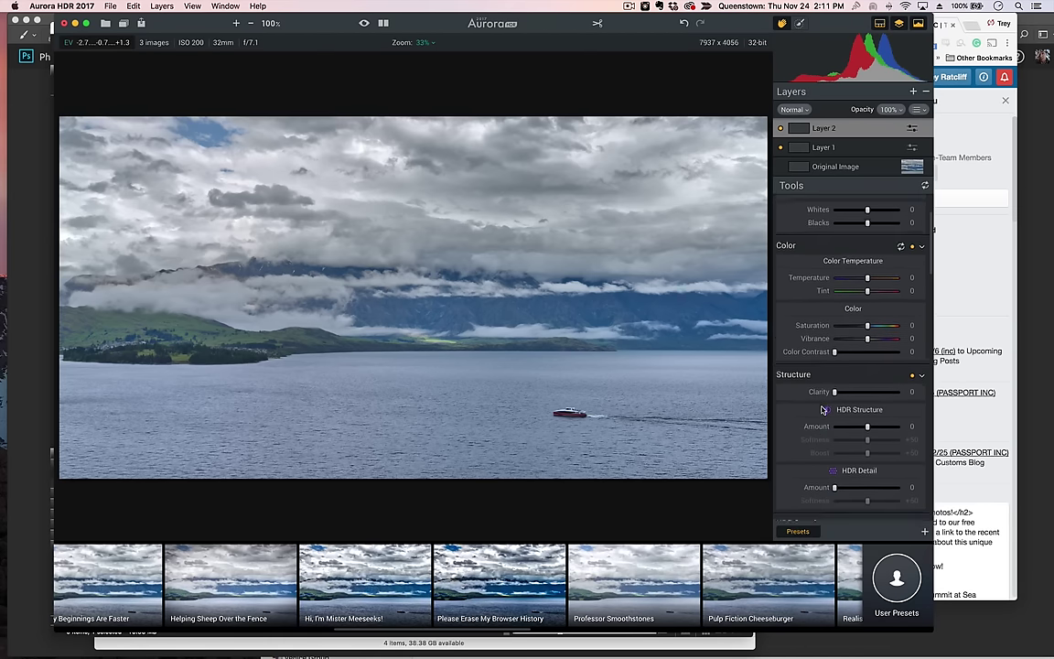
mouse_move(883, 337)
mouse_down()
mouse_move(892, 334)
mouse_move(892, 359)
mouse_move(842, 347)
mouse_move(883, 355)
mouse_move(874, 335)
mouse_move(886, 336)
mouse_move(881, 348)
mouse_up()
double_click(815, 346)
double_click(819, 358)
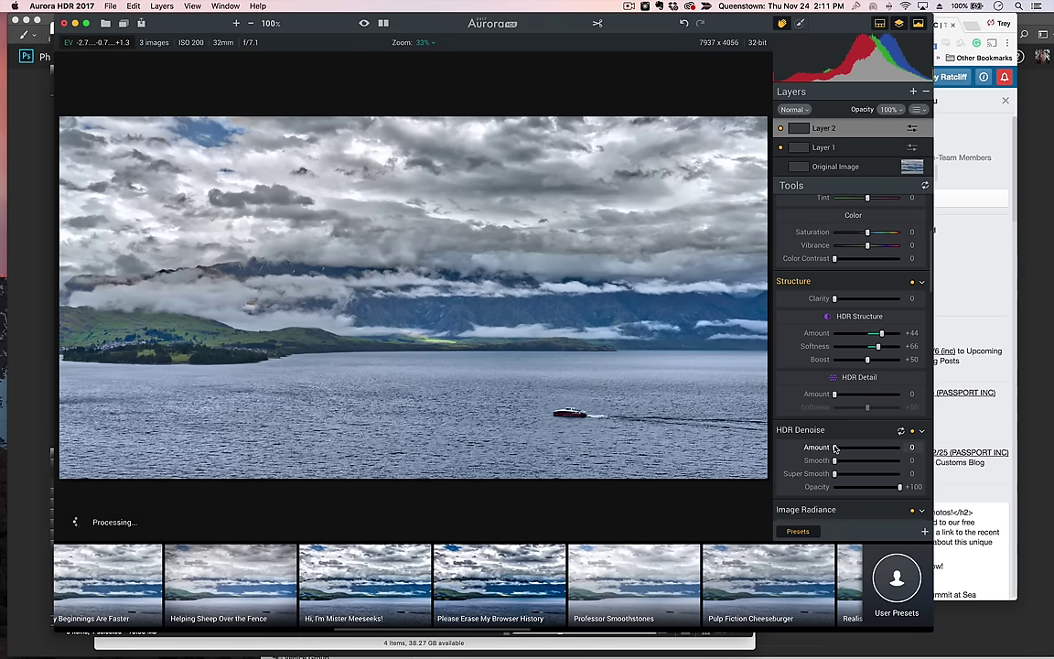
drag(834, 447, 837, 461)
Step: Brush Layer 2's mask across the sky
click(800, 23)
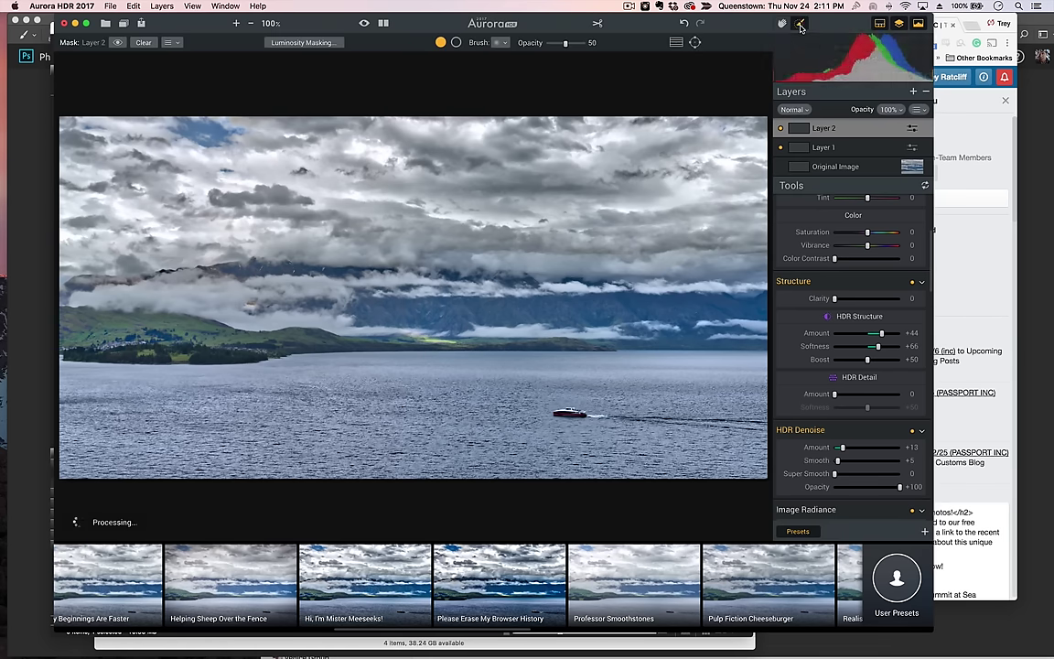
mouse_move(710, 172)
mouse_down()
mouse_move(412, 160)
mouse_move(159, 200)
mouse_move(563, 294)
mouse_move(667, 258)
mouse_move(424, 250)
mouse_move(224, 262)
mouse_move(149, 241)
mouse_move(378, 229)
mouse_move(638, 244)
mouse_move(299, 247)
mouse_move(107, 285)
mouse_move(290, 266)
mouse_move(382, 219)
mouse_move(226, 294)
mouse_move(559, 312)
mouse_move(379, 307)
mouse_move(207, 337)
mouse_move(328, 371)
mouse_move(538, 458)
mouse_move(463, 492)
mouse_up()
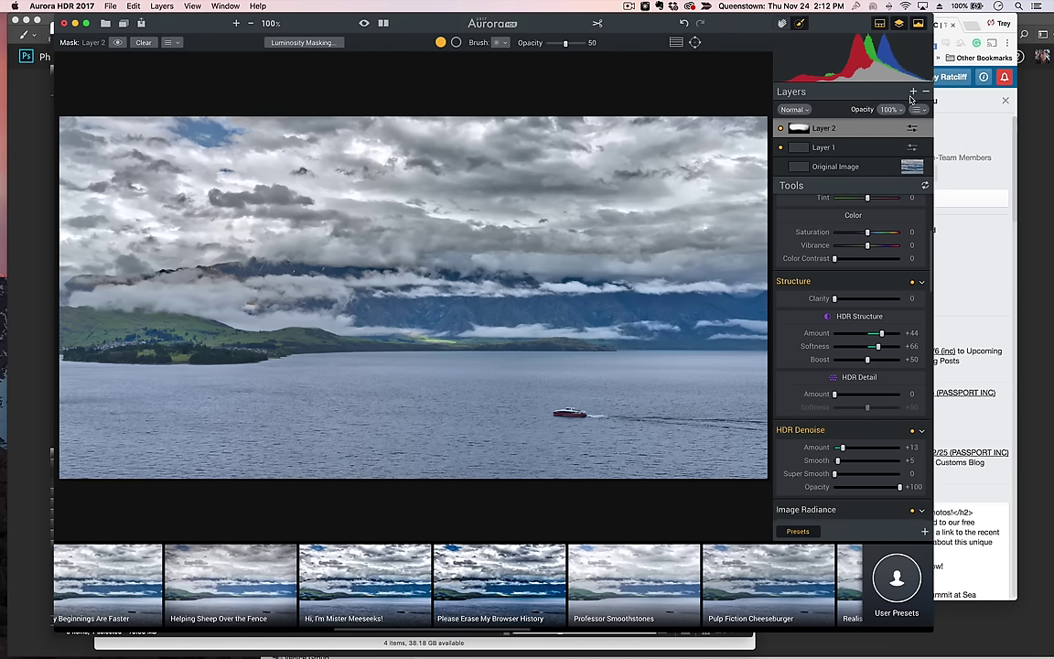
Step: Add Layer 3 with more contrast and HSL Cyan -26, Blue -44 saturation
click(913, 94)
click(902, 122)
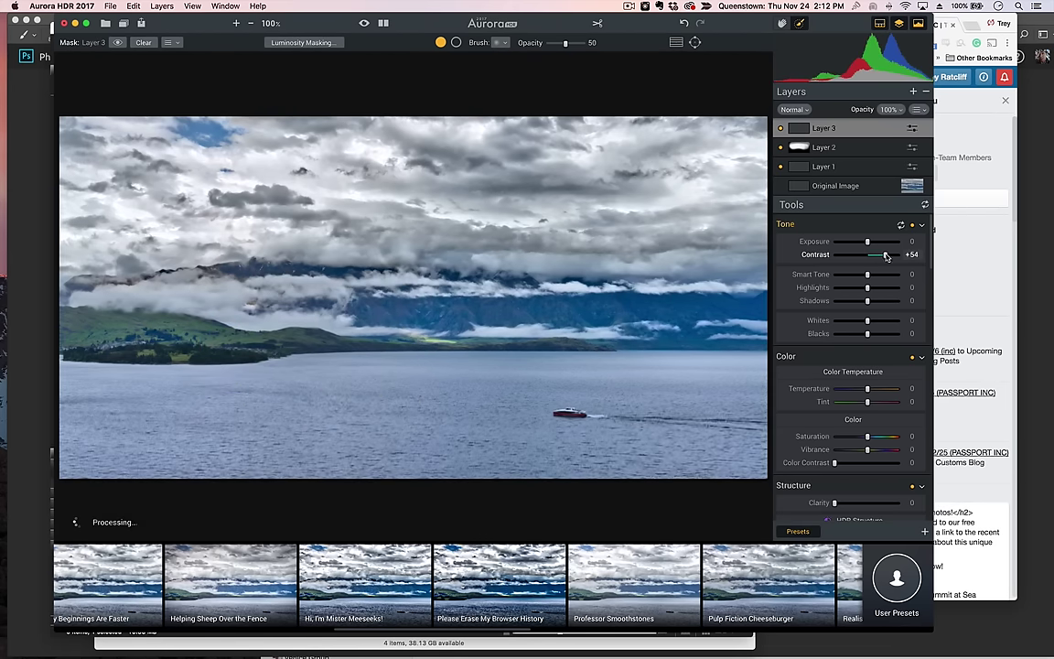
mouse_move(886, 257)
mouse_down()
mouse_move(875, 259)
mouse_move(885, 259)
mouse_up()
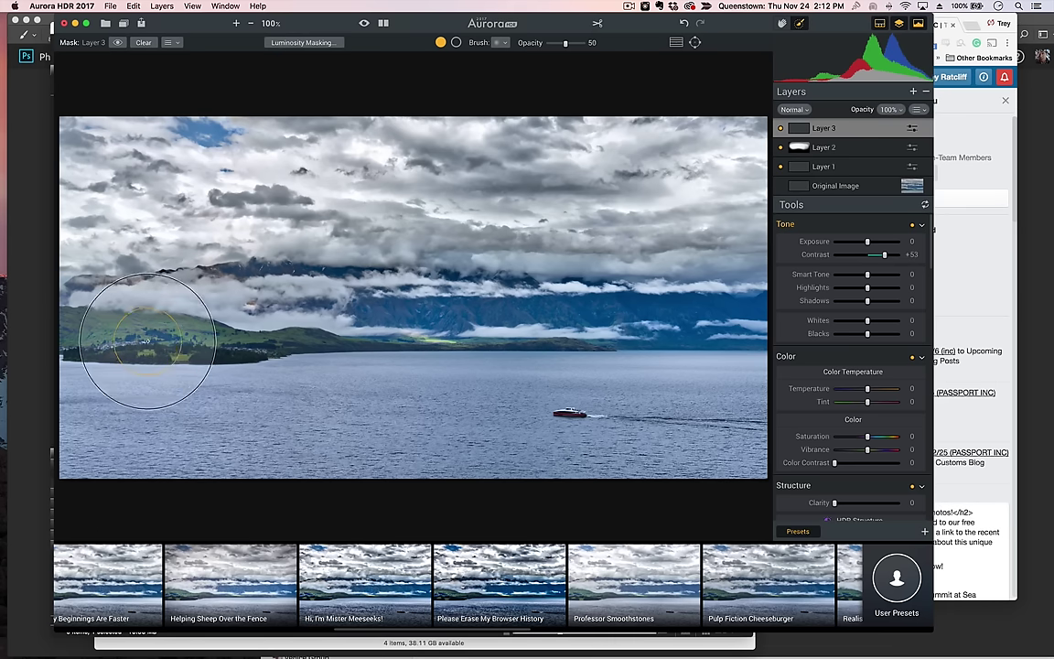
scroll(855, 384, down, 15)
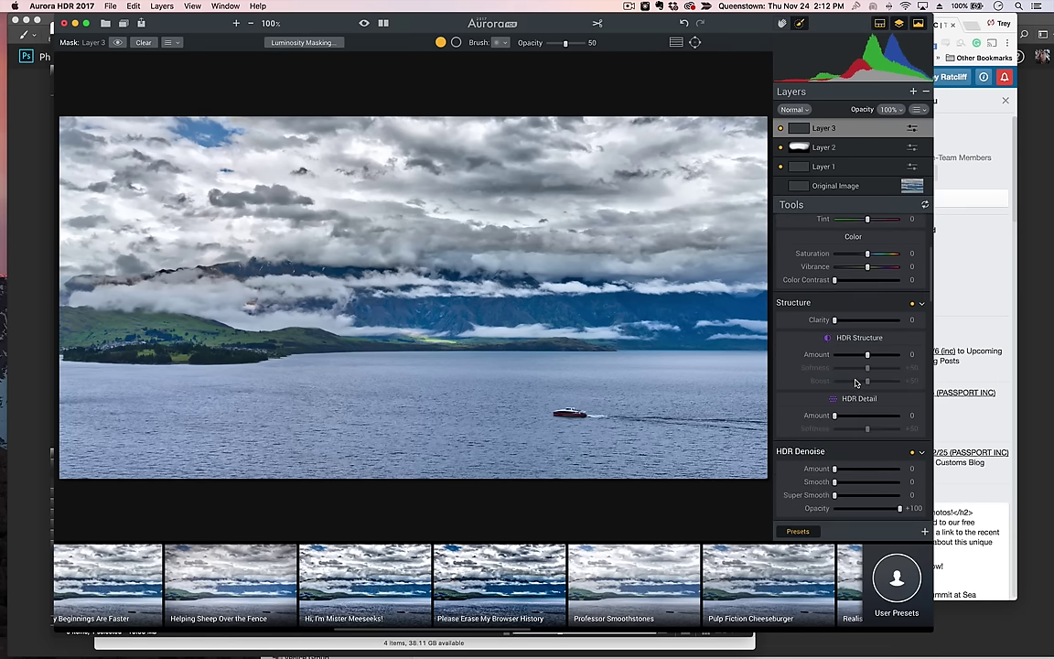
scroll(855, 383, down, 10)
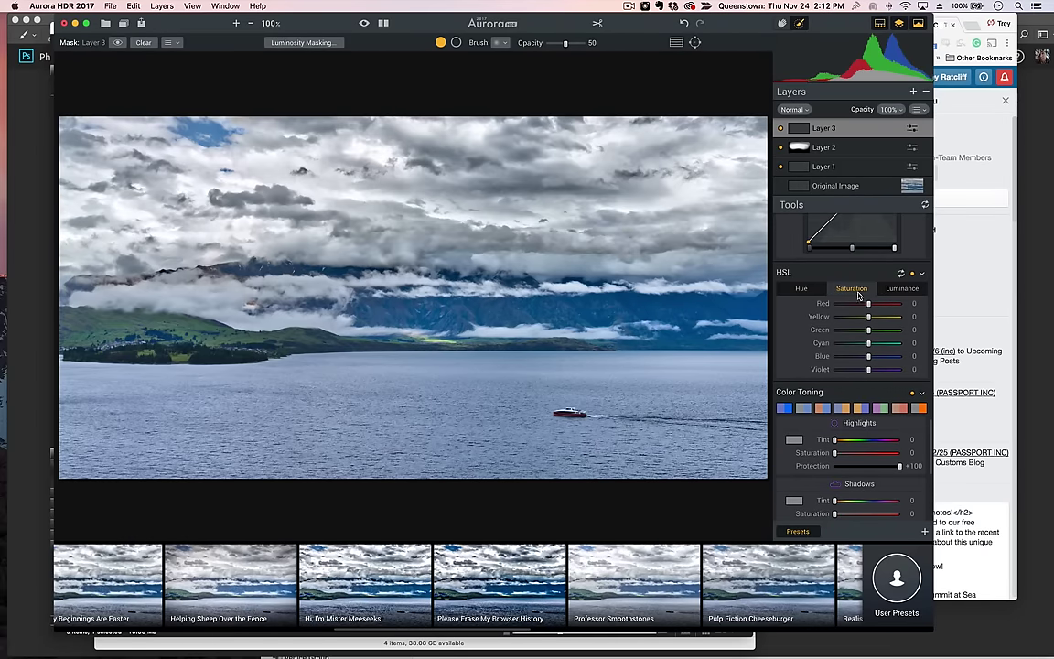
mouse_move(868, 358)
mouse_down()
mouse_move(858, 343)
mouse_move(853, 358)
mouse_up()
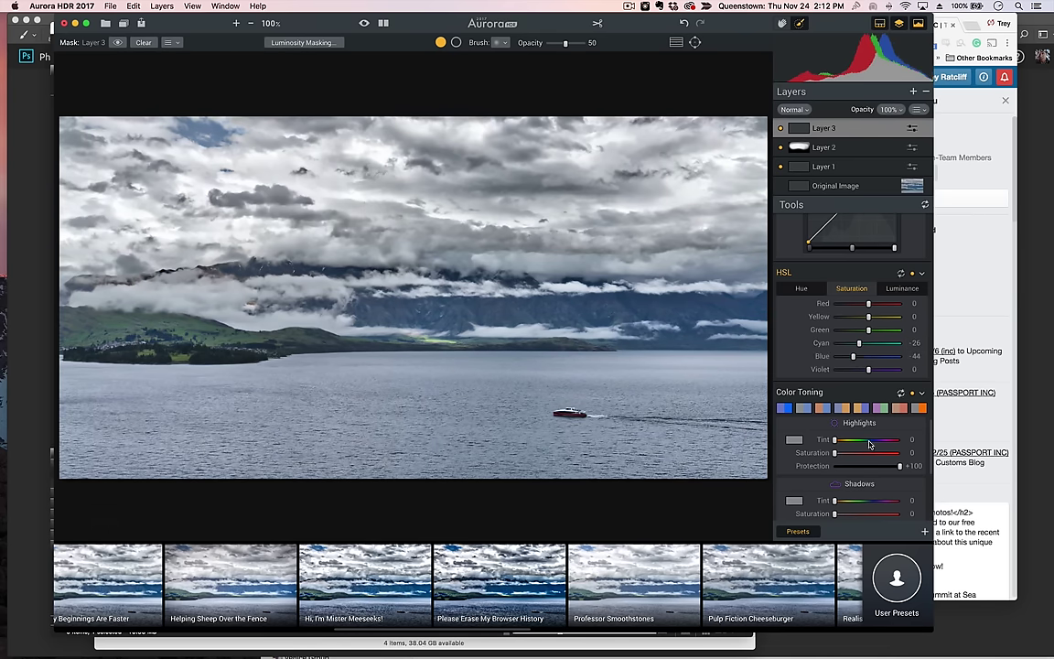
Step: Set Layer 3's HDR Detail Amount +39 and Softness +33
scroll(869, 443, up, 8)
scroll(869, 444, up, 10)
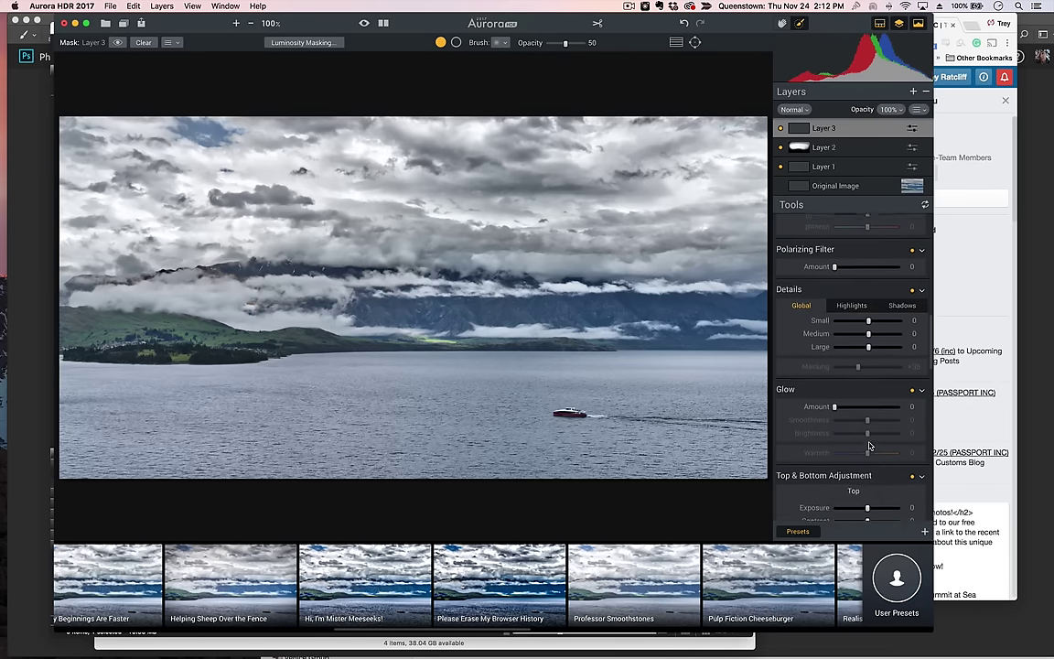
scroll(870, 445, up, 6)
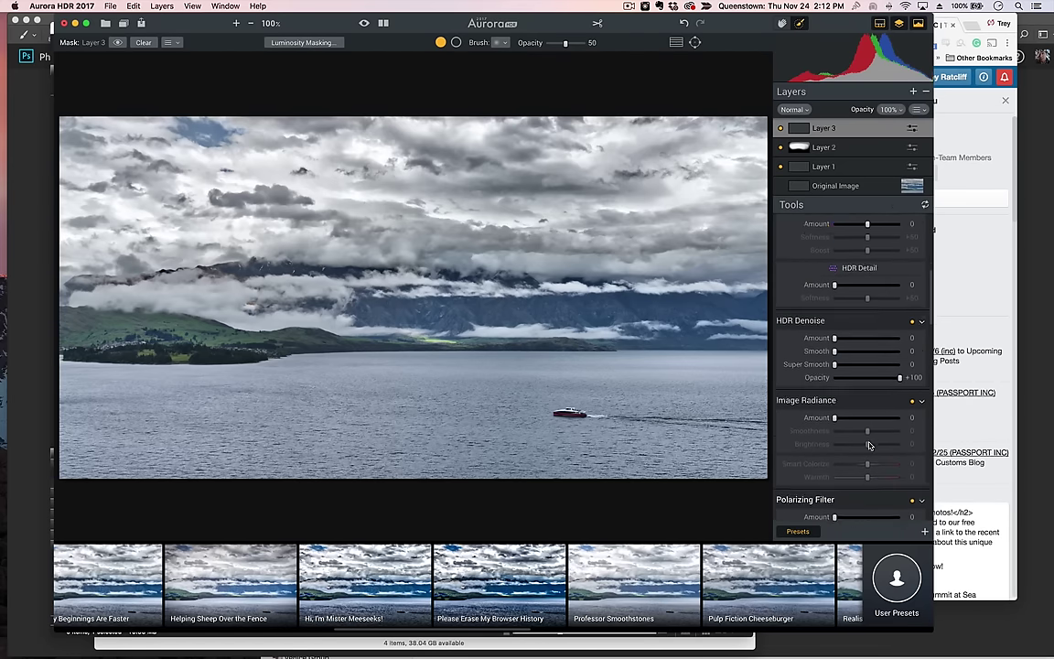
click(858, 413)
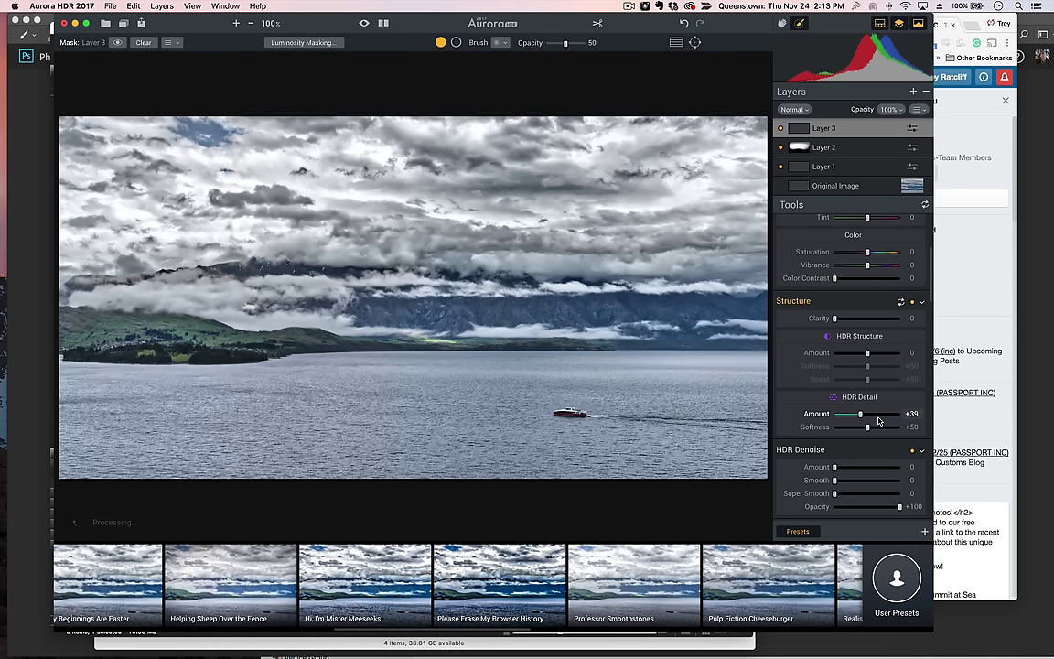
drag(877, 428, 857, 427)
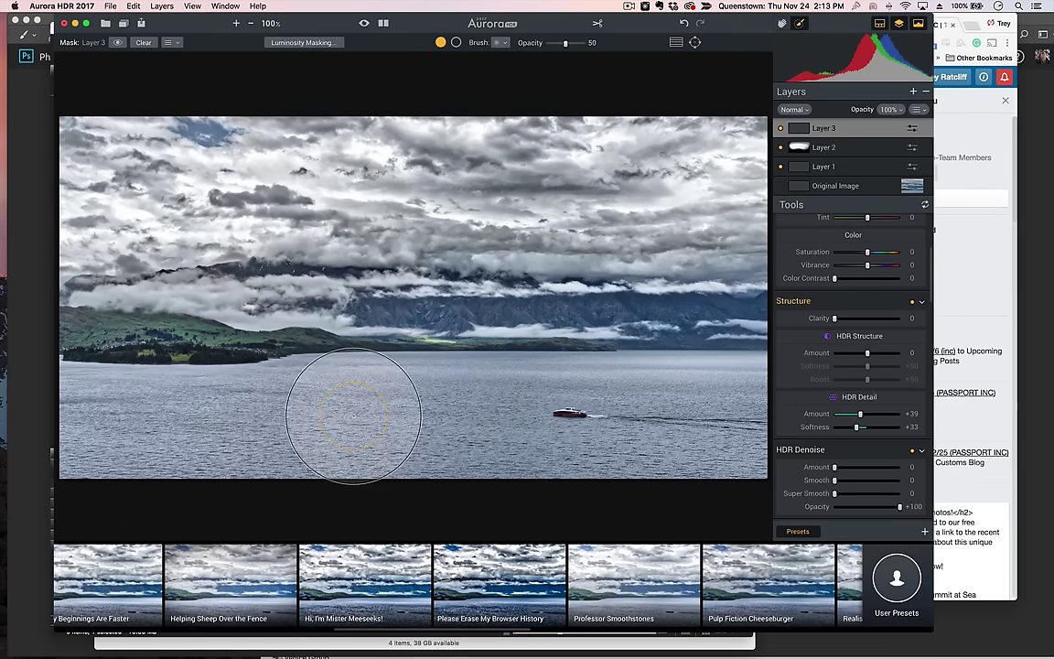
Step: Paint Layer 3's mask with a smaller brush along the shoreline and near-shore water
key(bracketleft)
key(bracketleft)
key(bracketleft)
key(bracketleft)
key(bracketleft)
key(bracketleft)
key(bracketleft)
key(bracketleft)
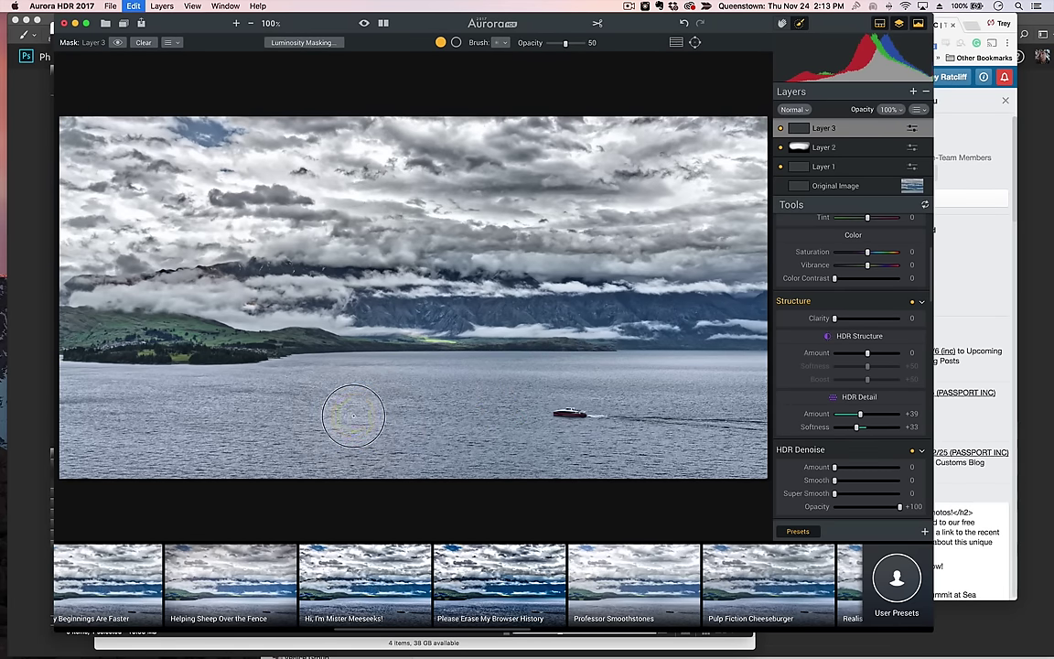
mouse_move(353, 417)
mouse_down()
mouse_move(310, 393)
mouse_move(282, 346)
mouse_move(207, 337)
mouse_up()
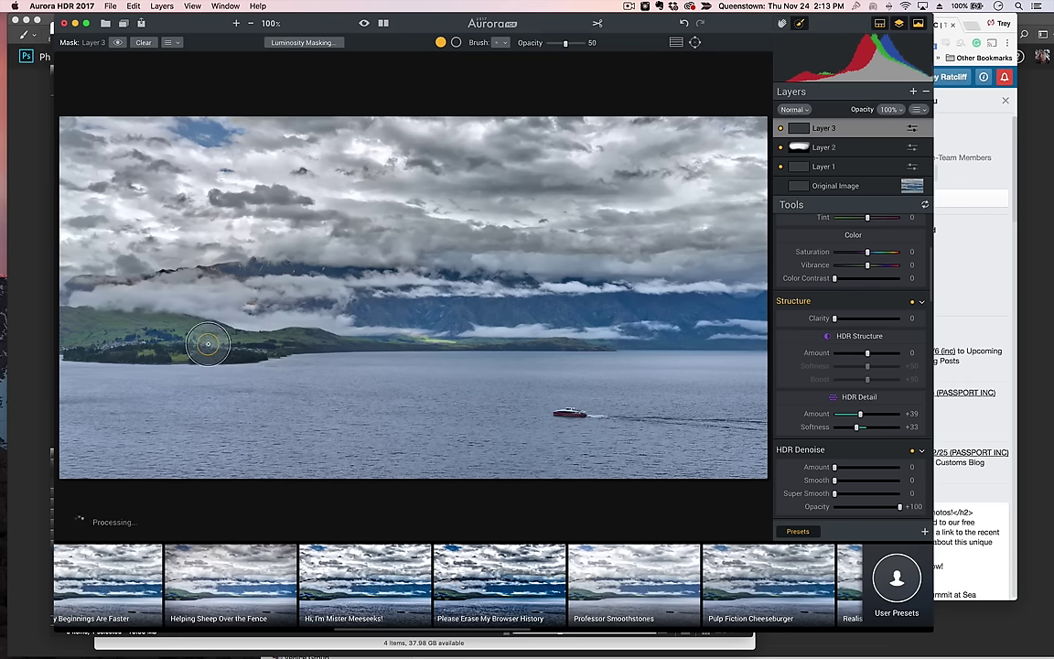
mouse_move(139, 335)
mouse_down()
mouse_move(206, 342)
mouse_move(97, 336)
mouse_move(214, 347)
mouse_move(85, 338)
mouse_move(236, 348)
mouse_up()
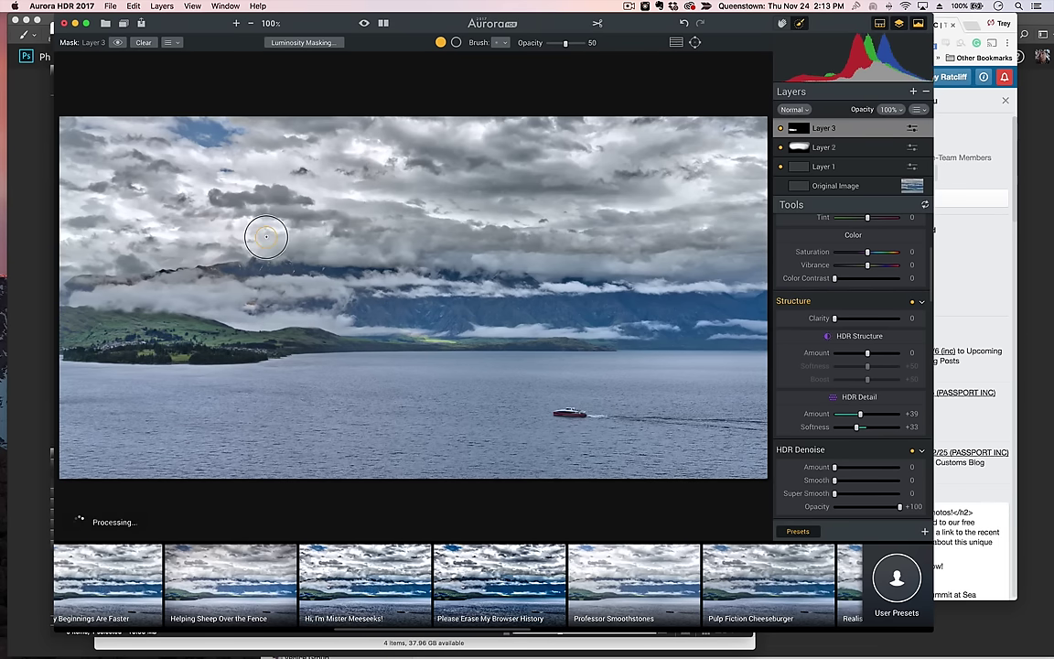
click(118, 43)
click(118, 43)
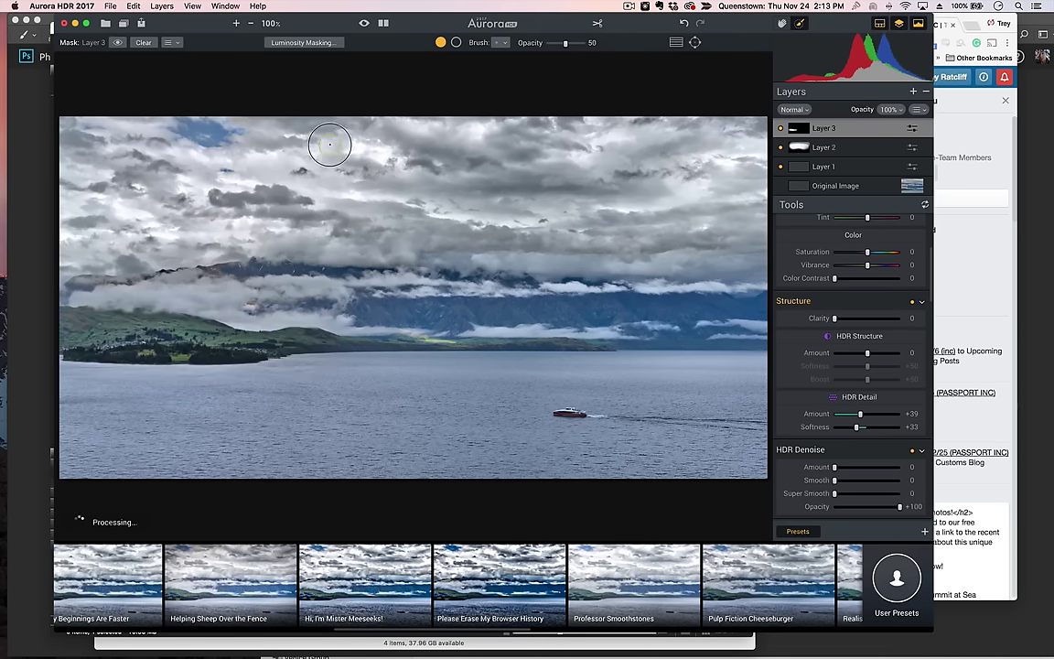
Step: Give Layer 3 Image Radiance +64, Smart Colorize +59, Warmth +20, painted over the mountains
scroll(844, 431, down, 2)
scroll(844, 431, down, 4)
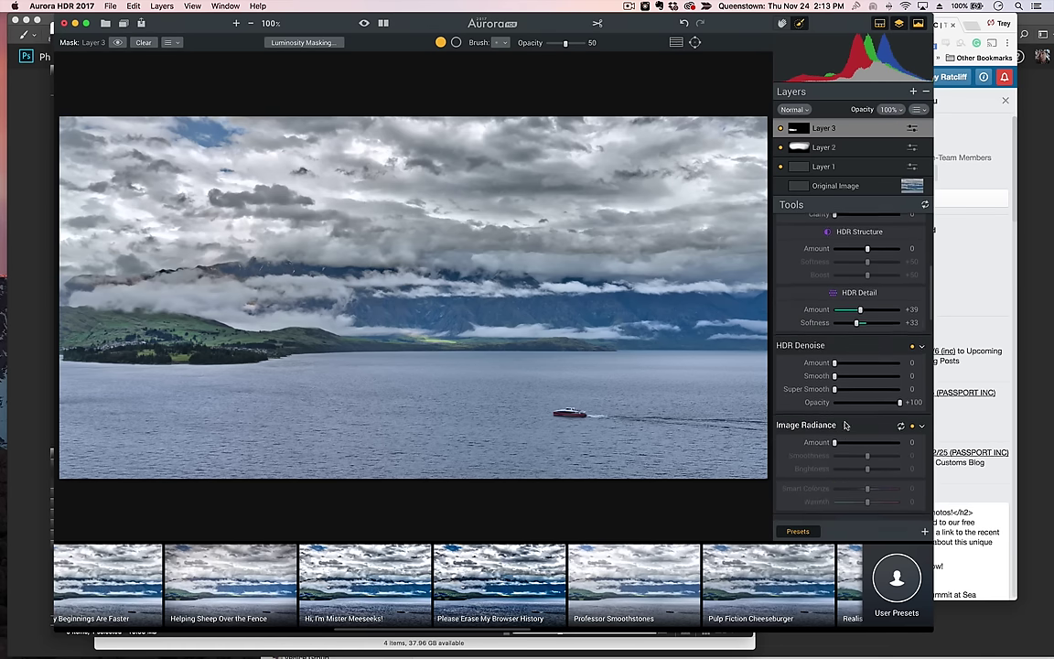
drag(835, 405, 862, 407)
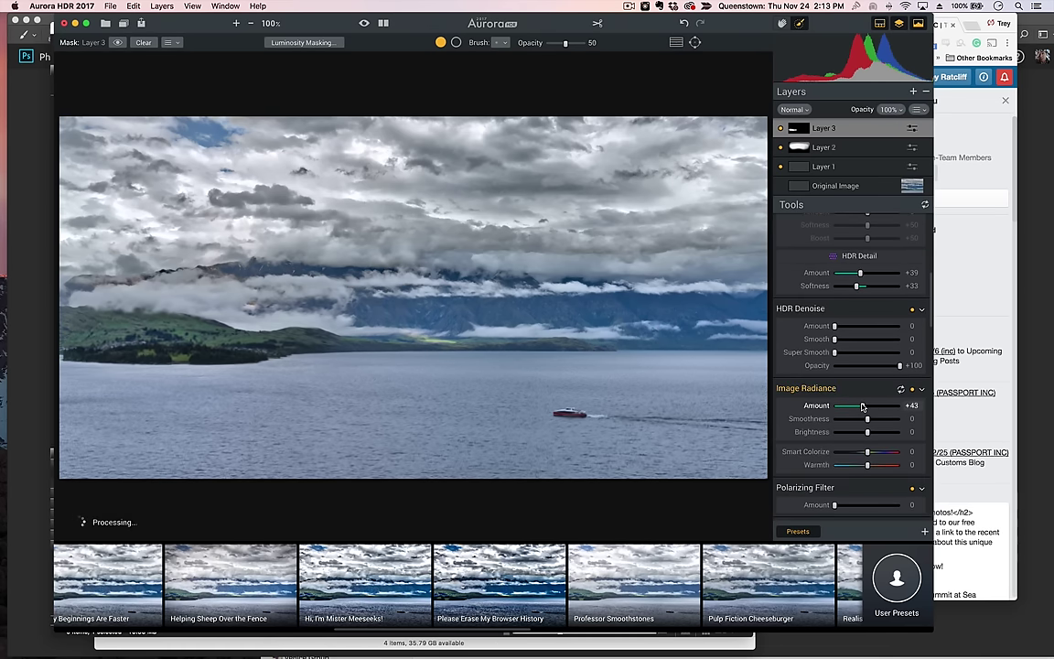
drag(868, 452, 887, 452)
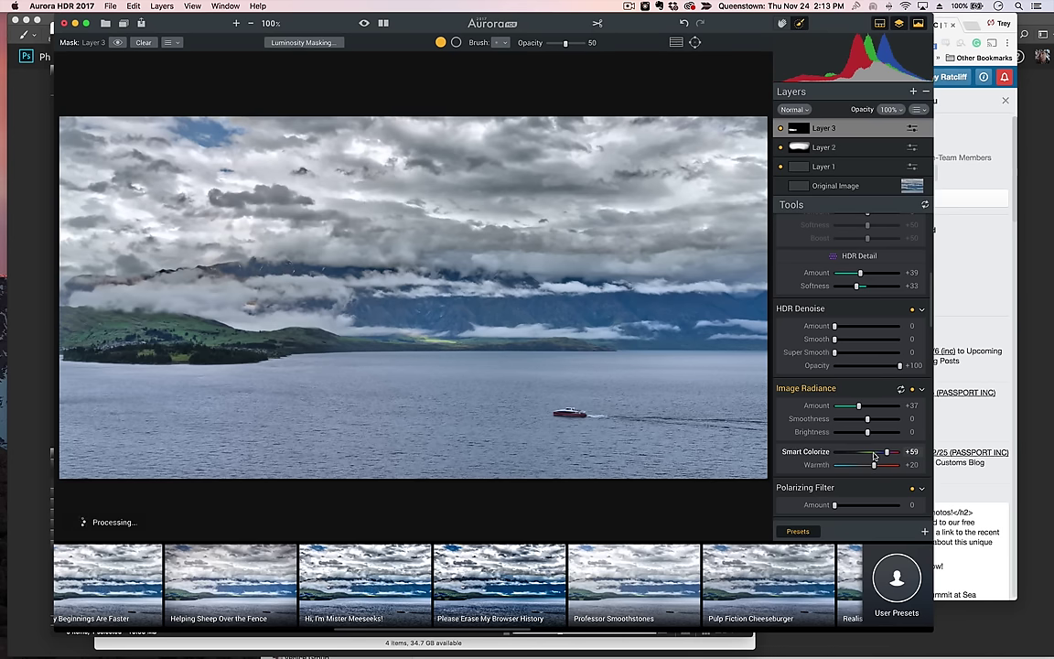
drag(858, 405, 876, 405)
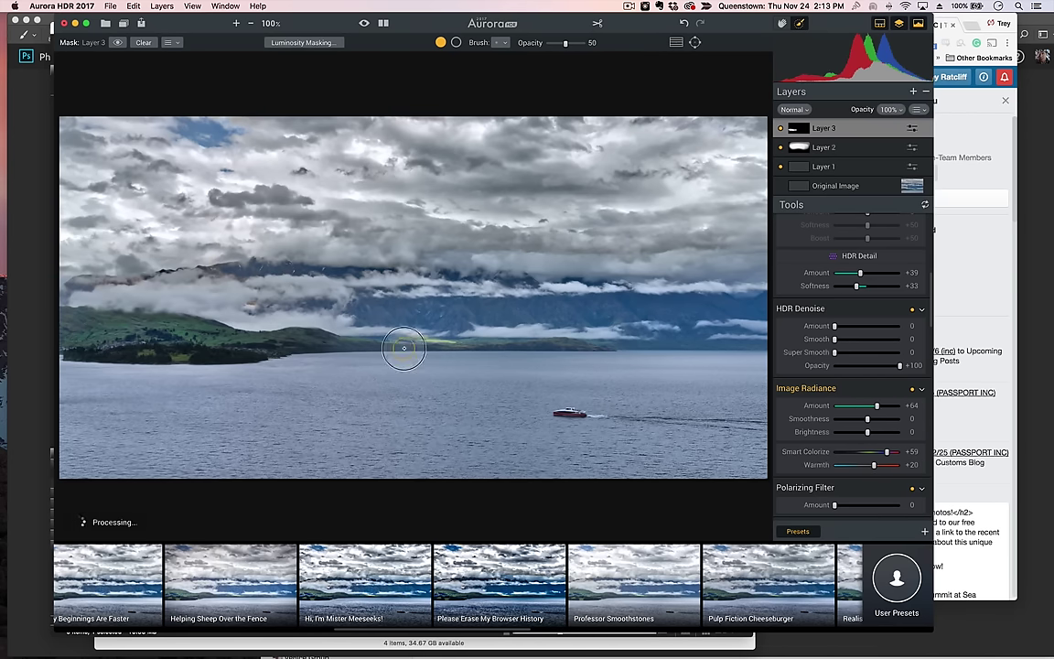
mouse_move(404, 347)
mouse_down()
mouse_move(370, 314)
mouse_move(745, 307)
mouse_move(692, 331)
mouse_move(391, 331)
mouse_move(278, 323)
mouse_move(360, 287)
mouse_move(219, 276)
mouse_move(247, 324)
mouse_up()
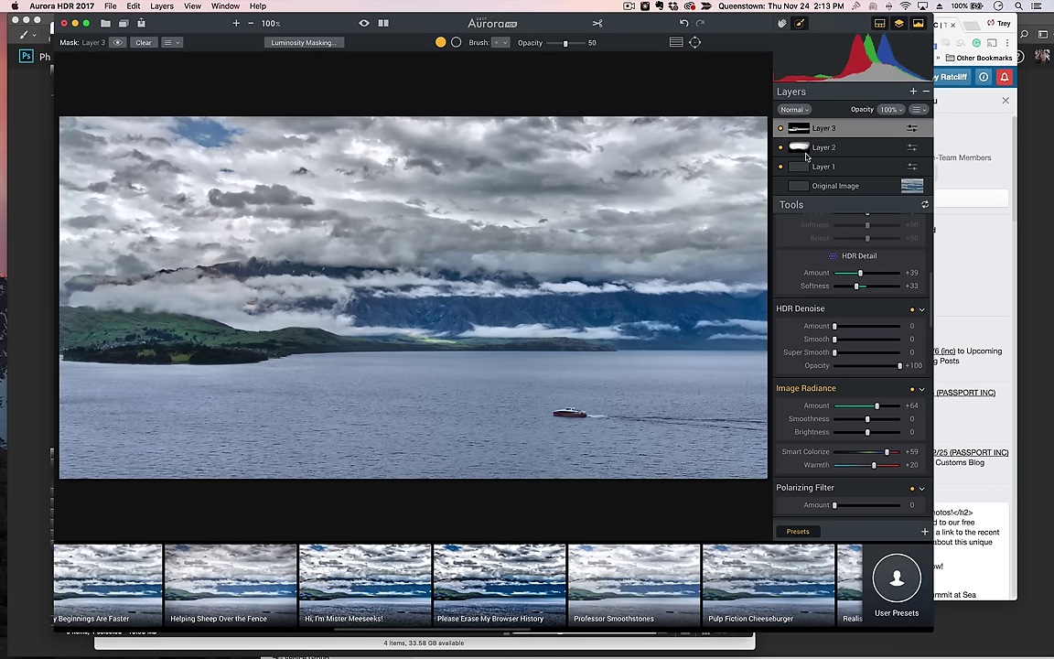
Step: Add Layer 4 with Image Radiance +58, Smart Colorize +29 and Warmth -11
click(912, 92)
click(910, 113)
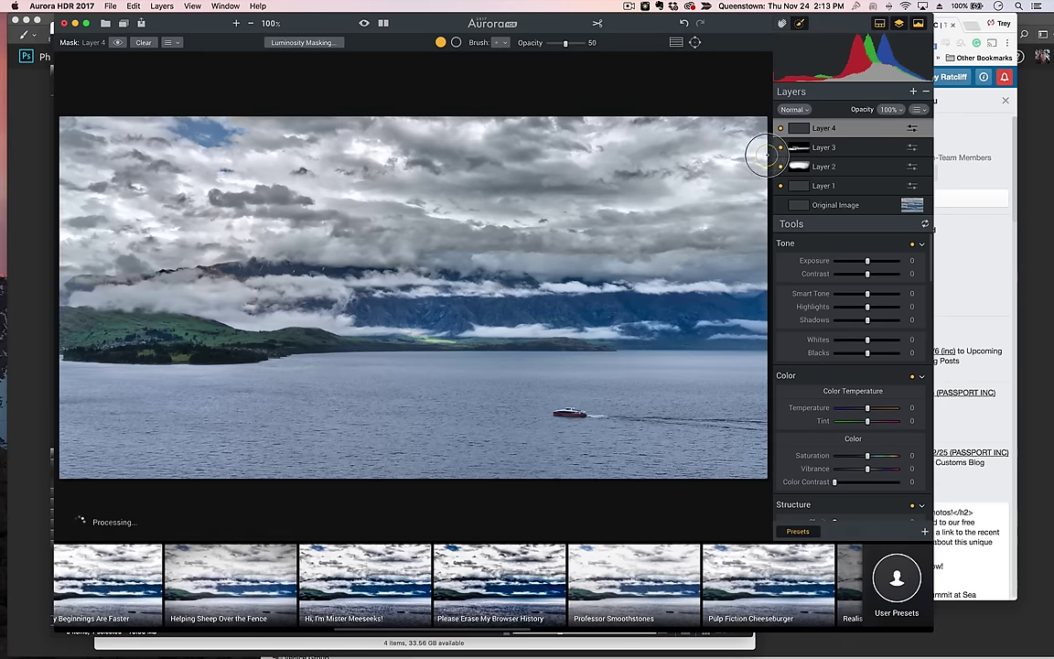
scroll(853, 439, down, 10)
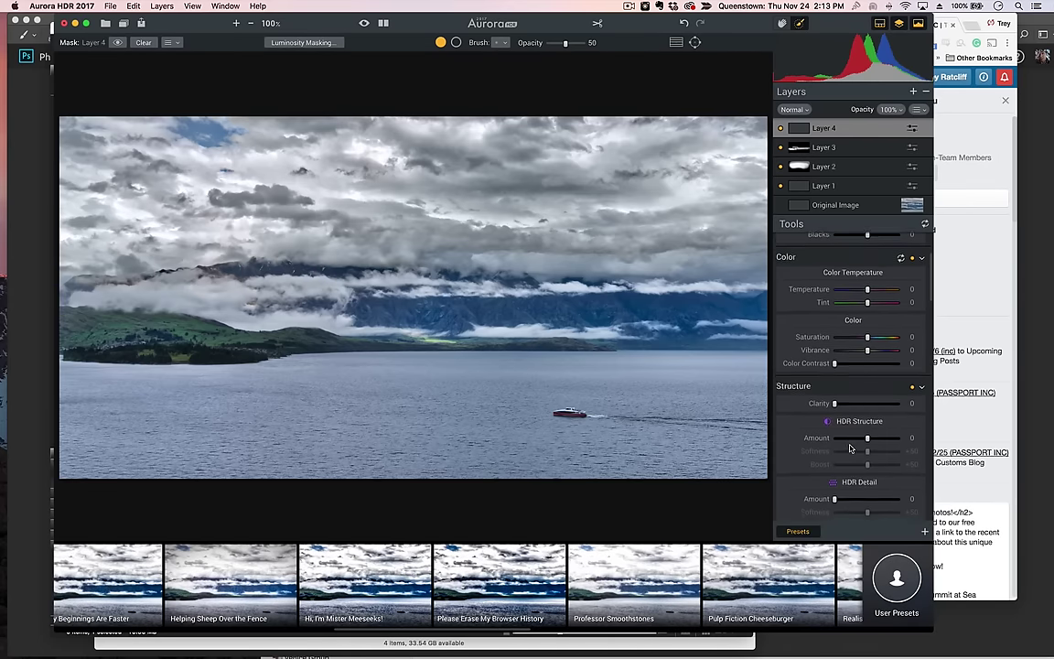
scroll(834, 461, down, 5)
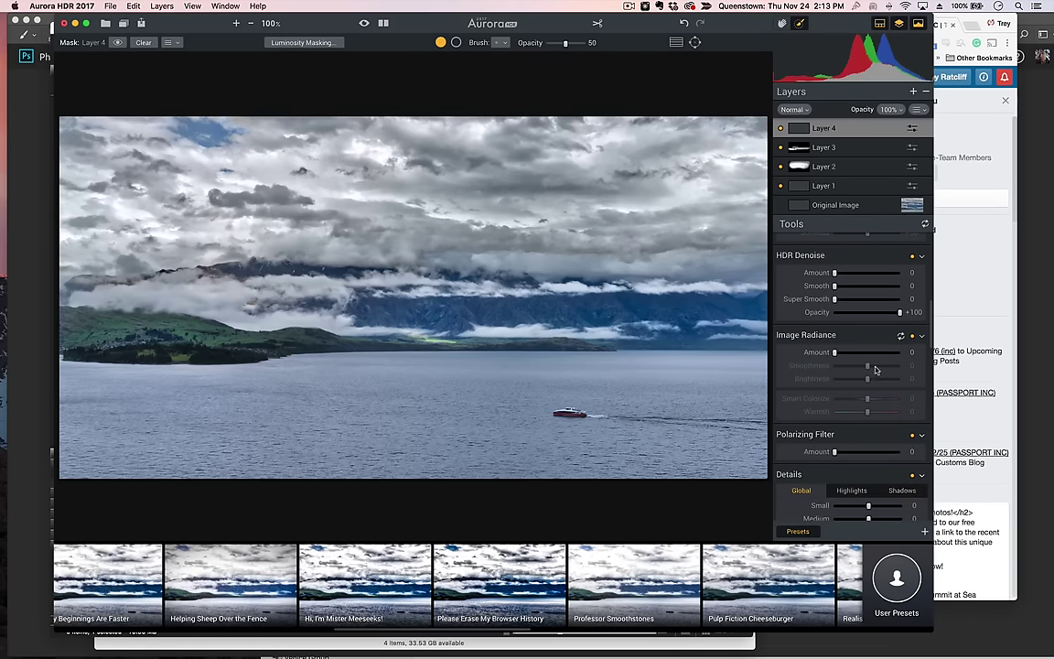
drag(866, 353, 873, 354)
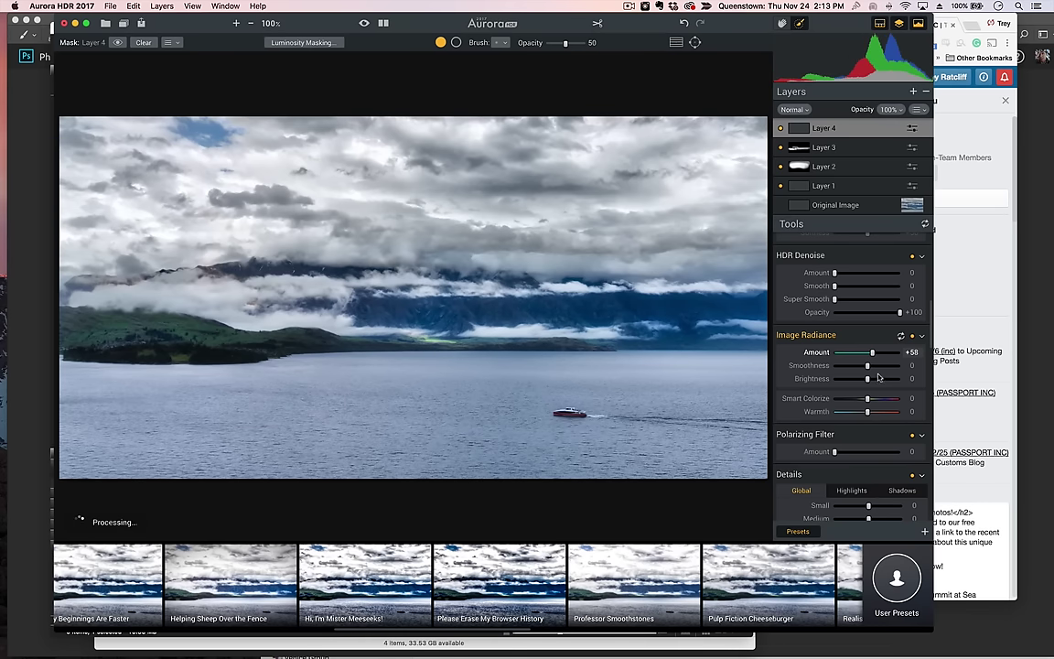
mouse_move(868, 412)
mouse_down()
mouse_move(859, 414)
mouse_move(878, 402)
mouse_up()
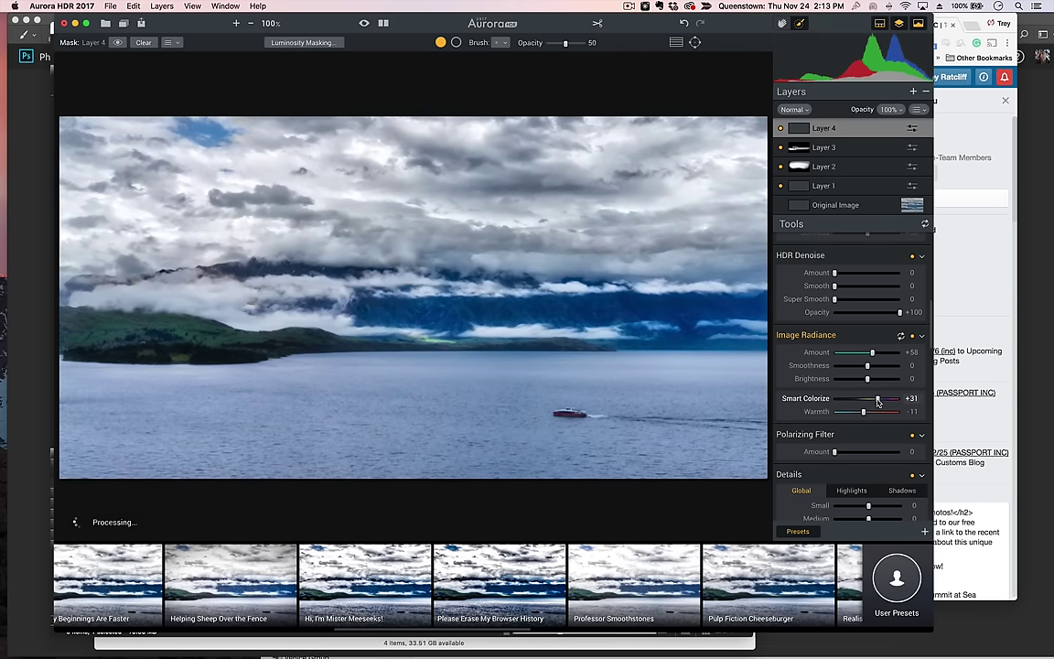
Step: Enlarge the brush and paint Layer 4's mask over the lake water
key(bracketright)
key(bracketright)
key(bracketright)
key(bracketright)
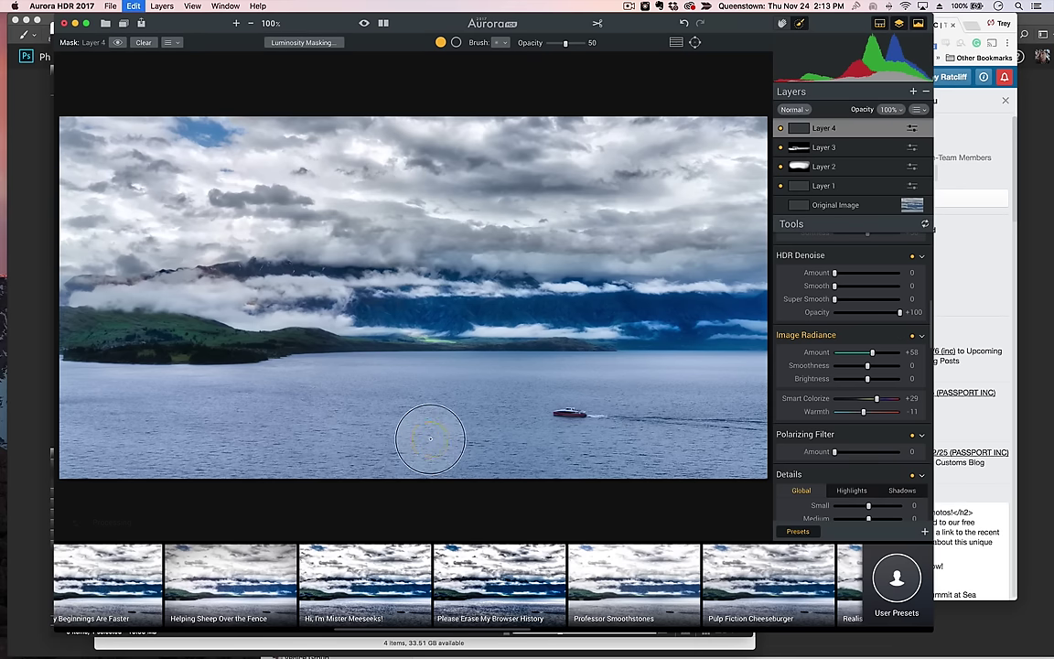
key(bracketright)
key(bracketright)
key(bracketright)
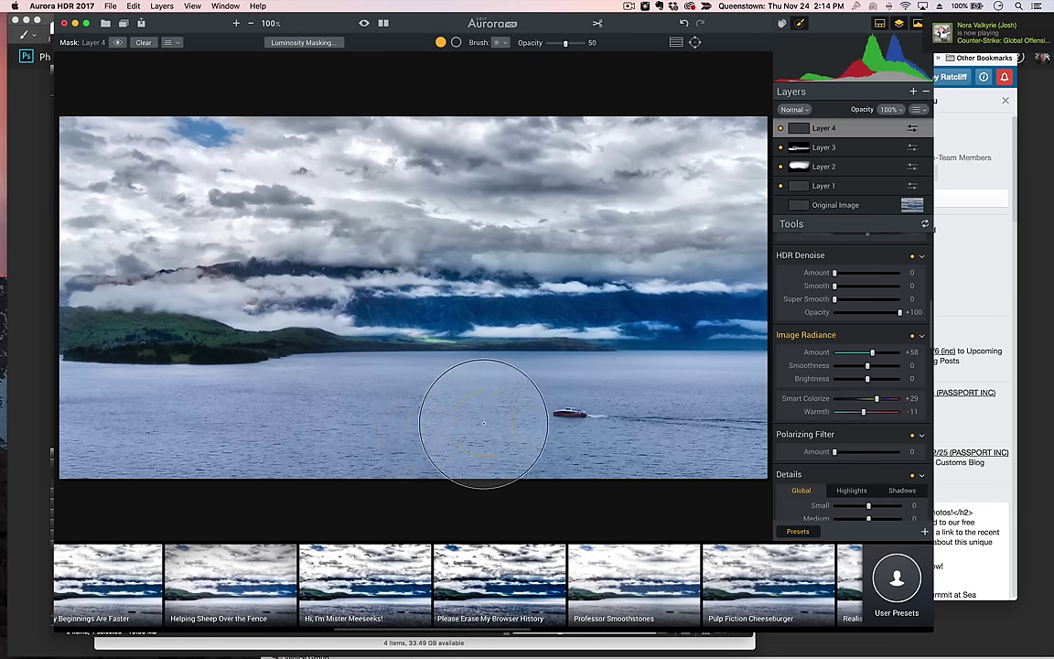
mouse_move(482, 419)
mouse_down()
mouse_move(142, 435)
mouse_move(384, 407)
mouse_move(669, 429)
mouse_move(566, 433)
mouse_move(708, 425)
mouse_move(694, 386)
mouse_move(467, 421)
mouse_move(310, 432)
mouse_move(89, 408)
mouse_move(184, 408)
mouse_move(62, 407)
mouse_move(378, 493)
mouse_move(301, 494)
mouse_up()
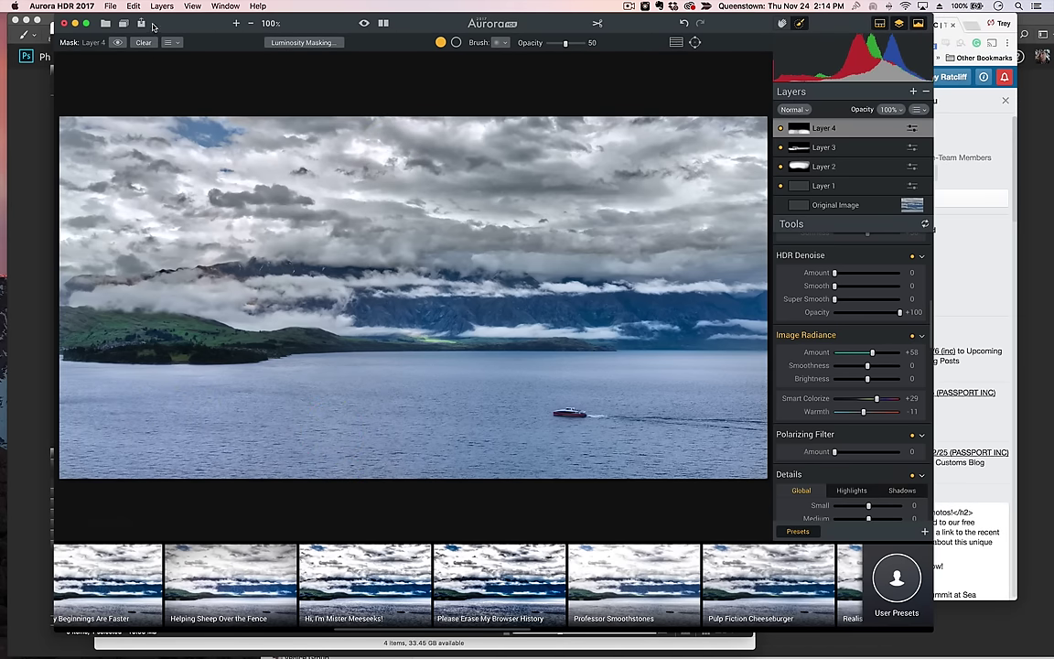
Step: Export the edit as the JPEG 'QT Fun (197 of 237)_HDR.jpeg'
click(140, 23)
click(144, 50)
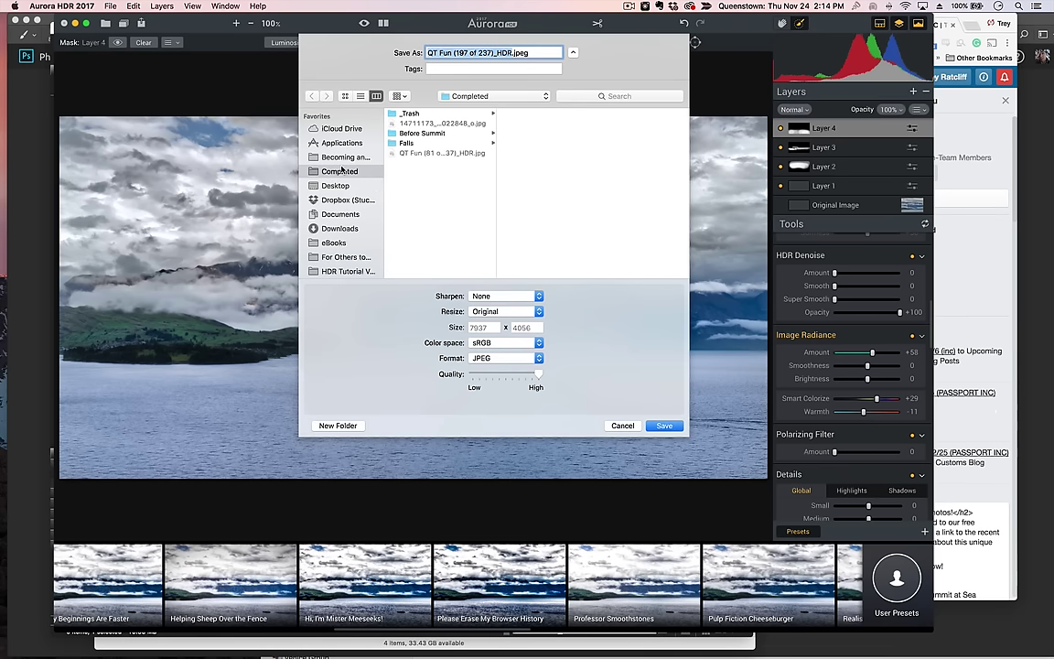
click(663, 426)
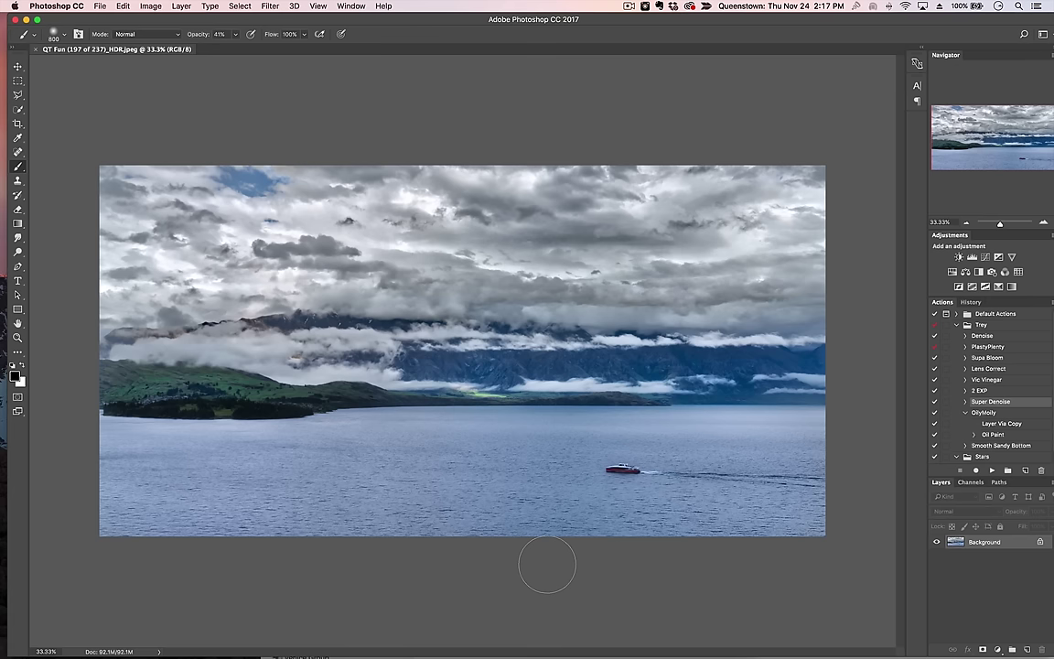
Step: Enlarge the canvas height to 20 inches, anchored bottom-middle, adding a white band above the photo
key(super+alt+c)
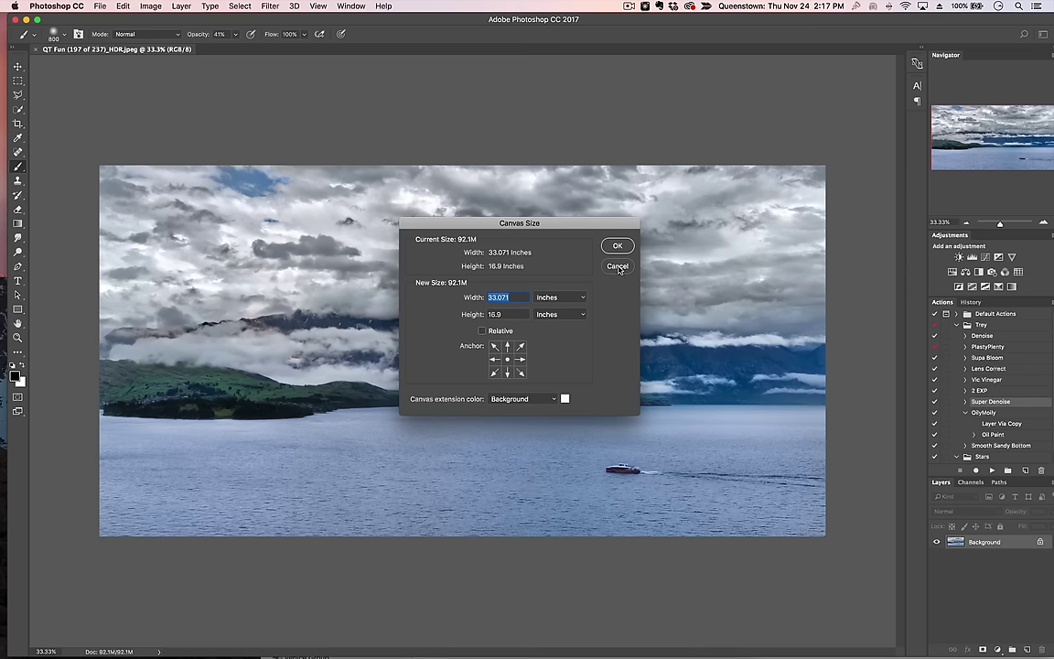
click(617, 267)
click(151, 5)
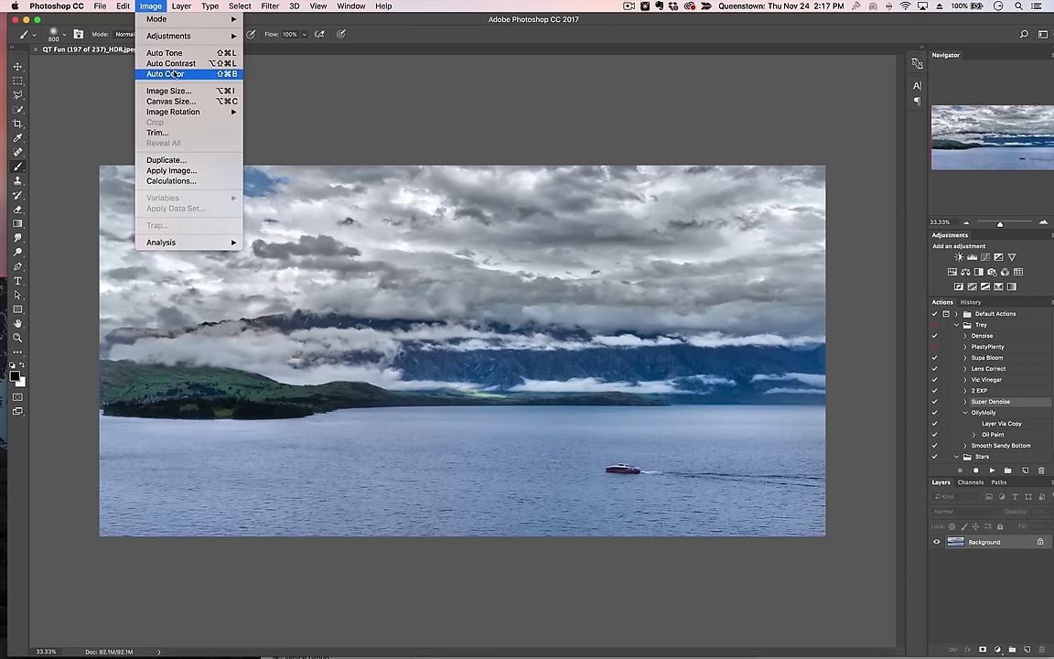
click(170, 101)
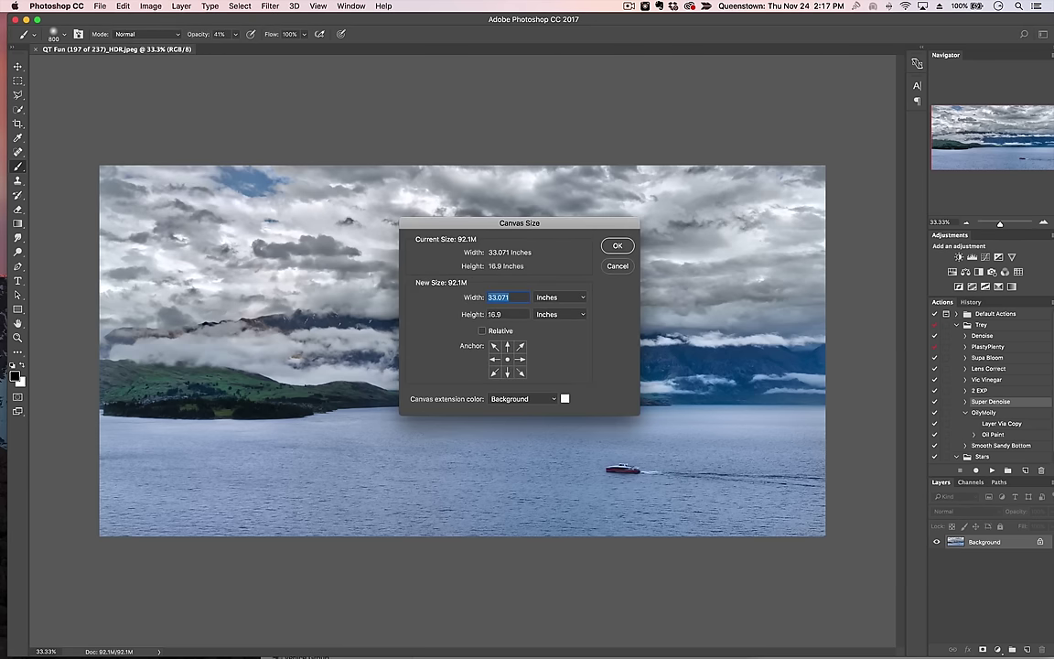
key(Tab)
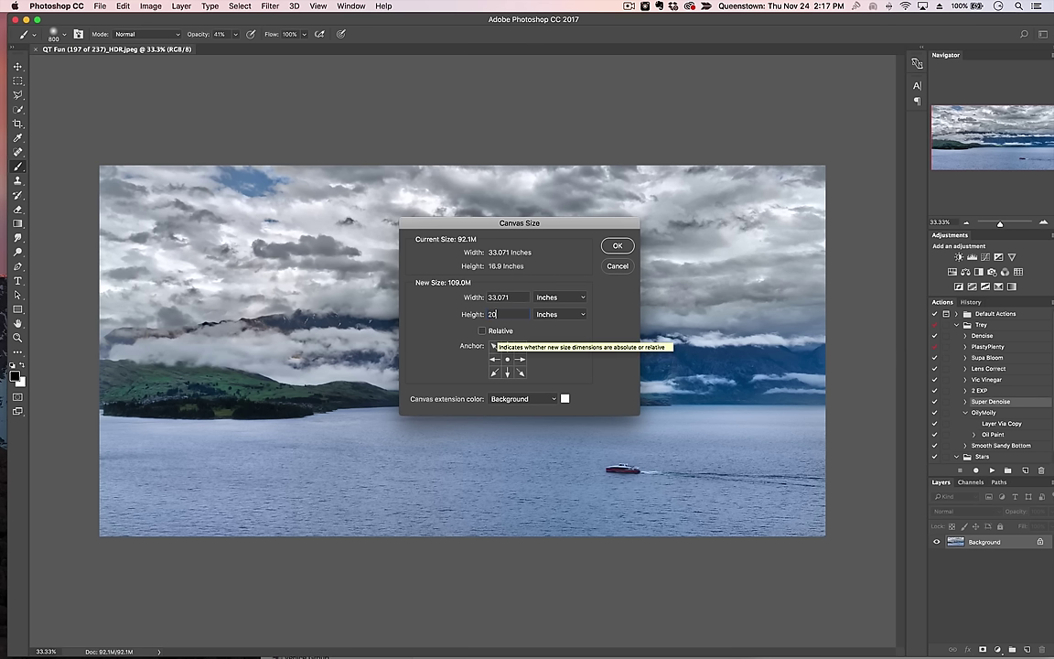
text(20)
click(507, 374)
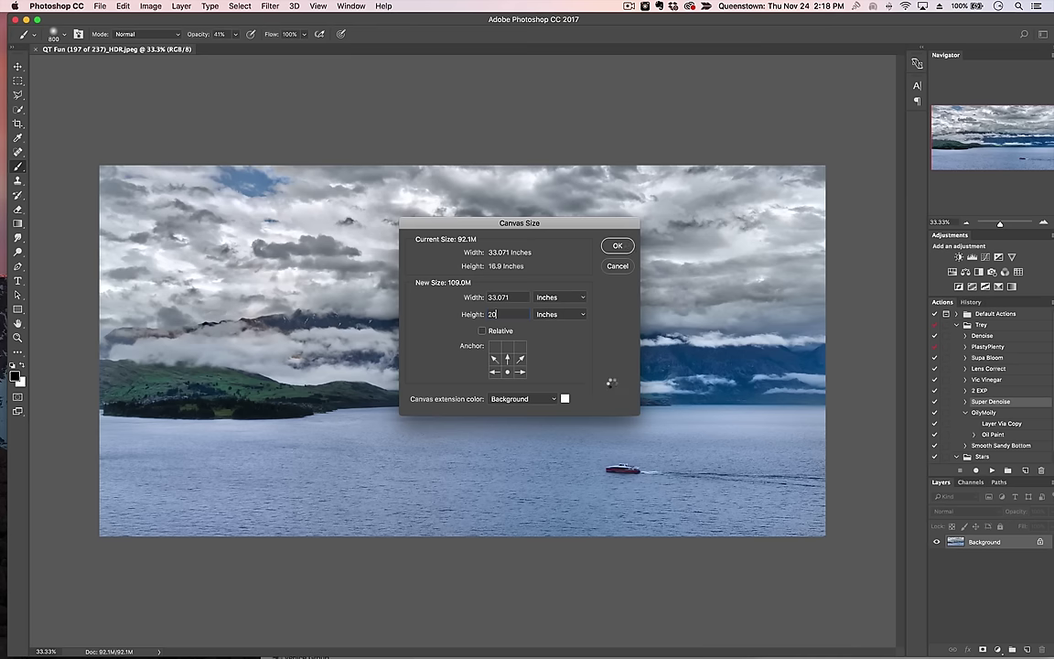
key(Return)
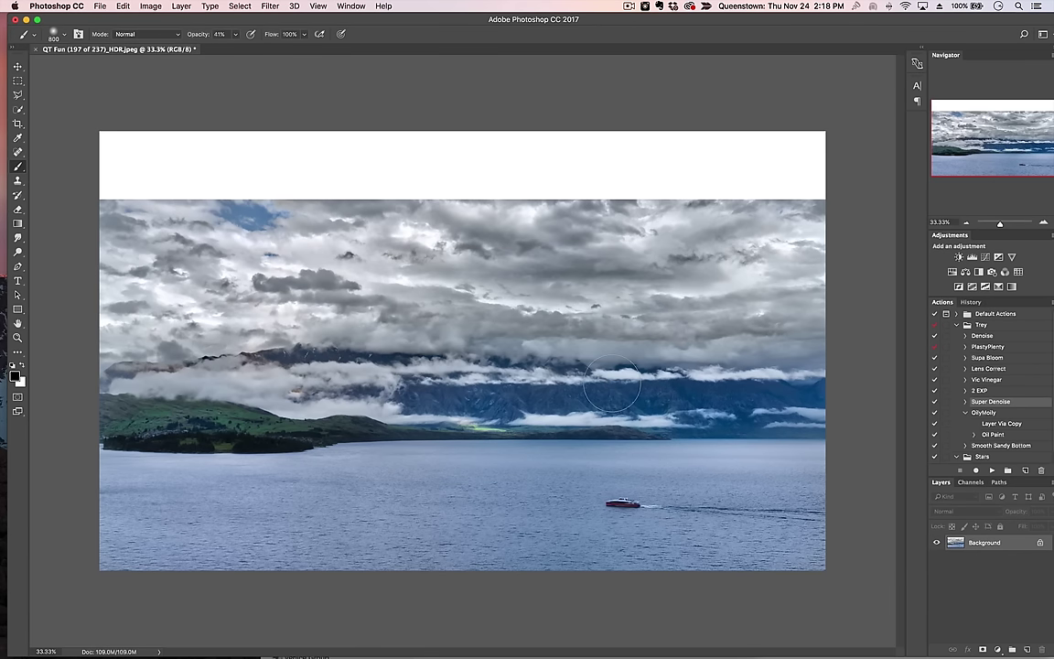
Step: Select the sky and mountains down to the shoreline and content-aware scale them upward into the white band
click(18, 80)
mouse_move(84, 194)
mouse_down()
mouse_move(534, 336)
mouse_move(769, 394)
mouse_move(852, 434)
mouse_up()
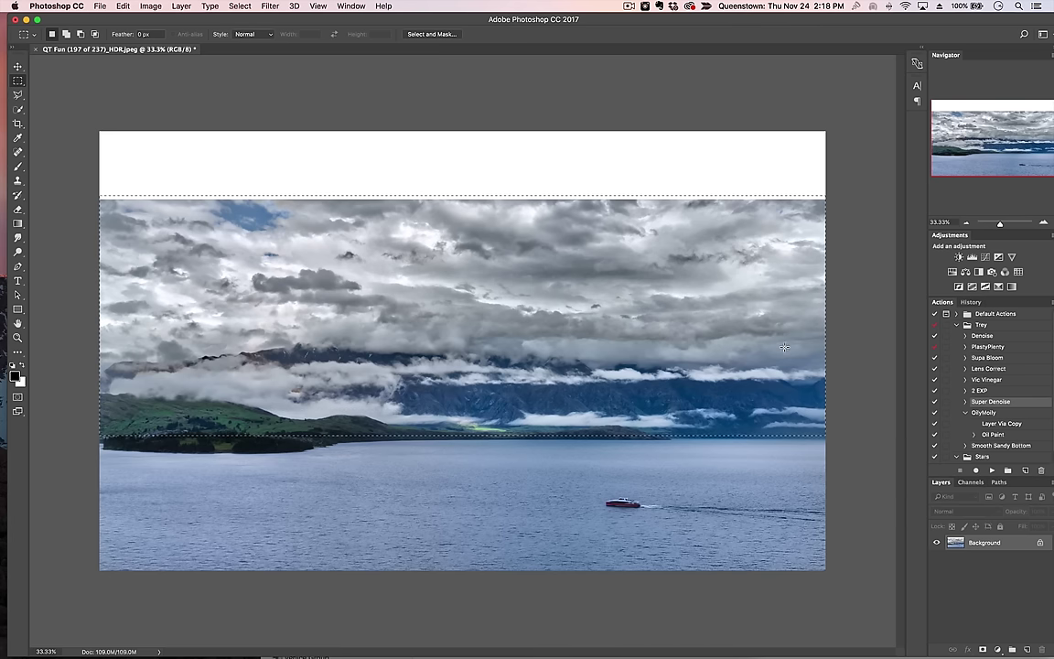
key(shift+BackSpace)
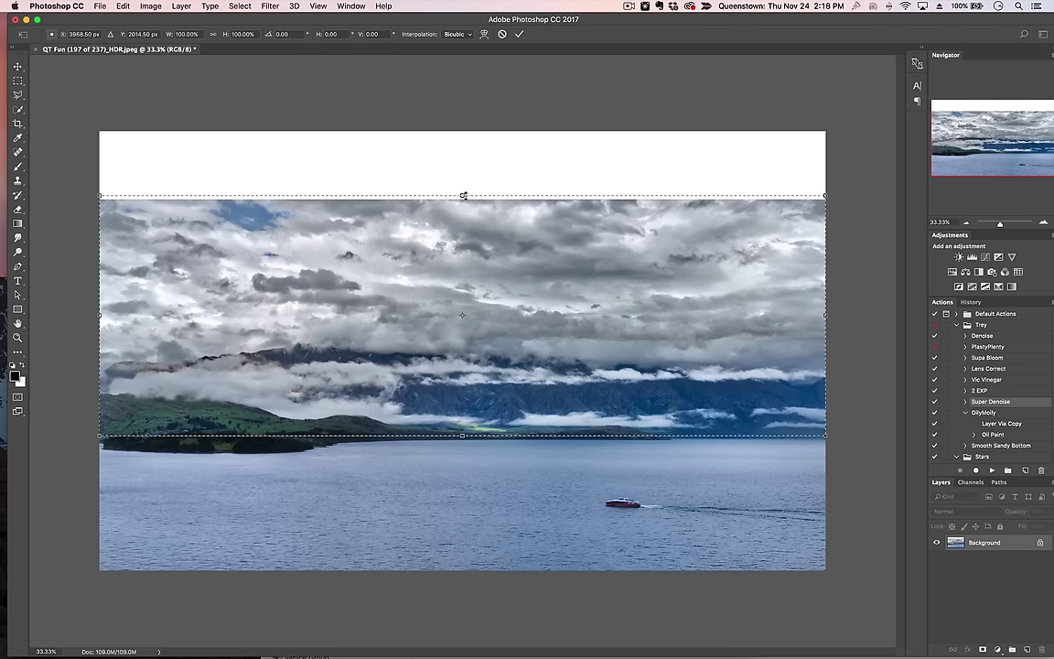
drag(461, 193, 461, 101)
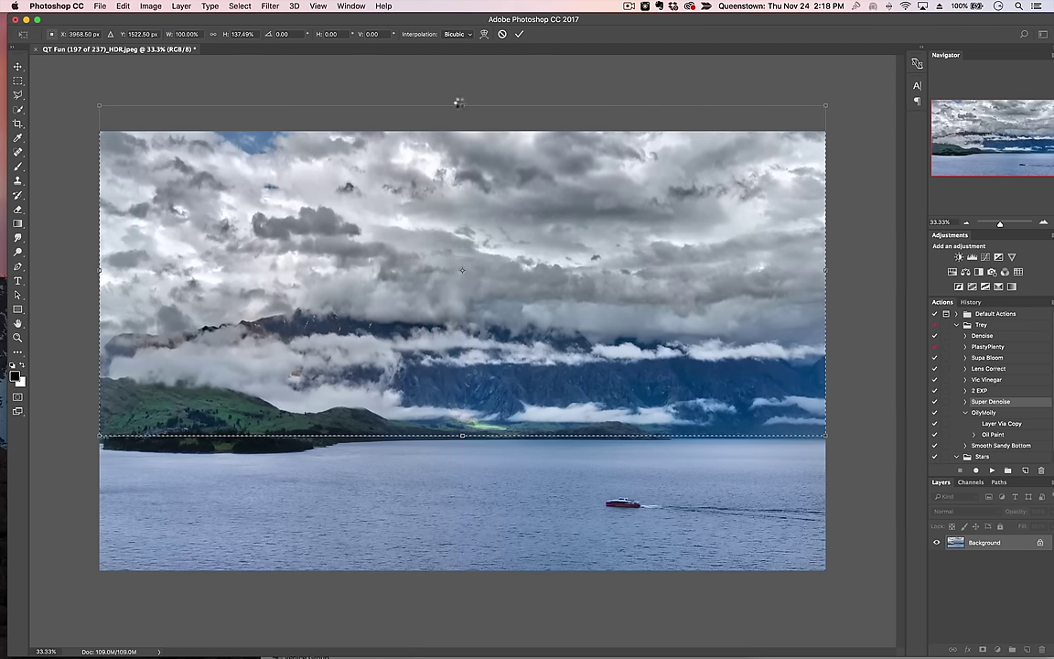
Step: Commit the stretch, then select the upper sky and squash it down from the top with Free Transform
key(Return)
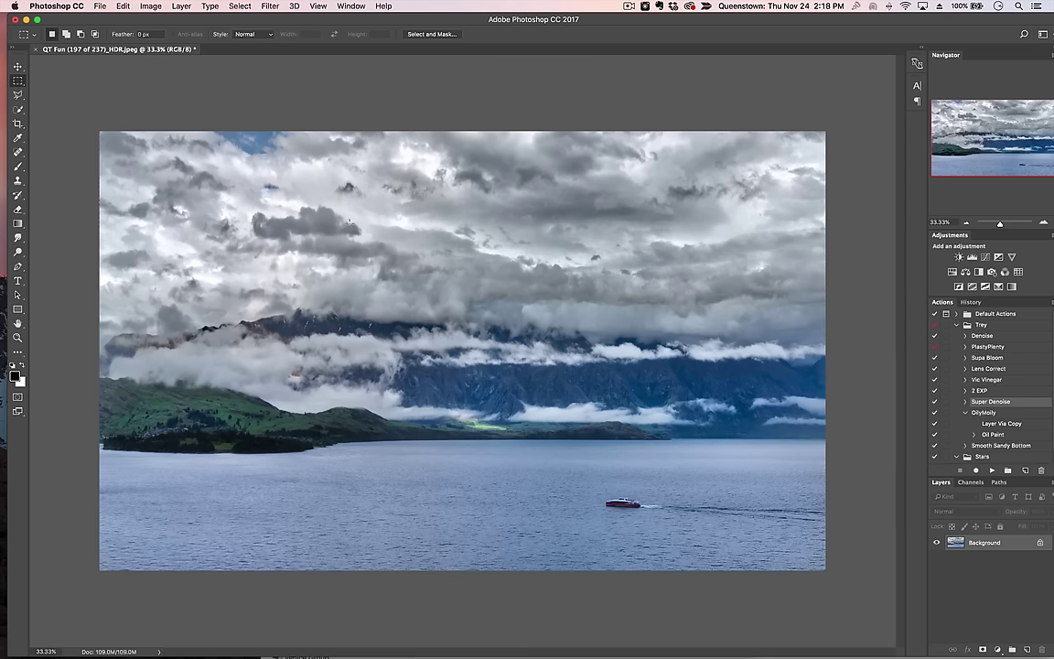
drag(103, 108, 874, 301)
key(super+t)
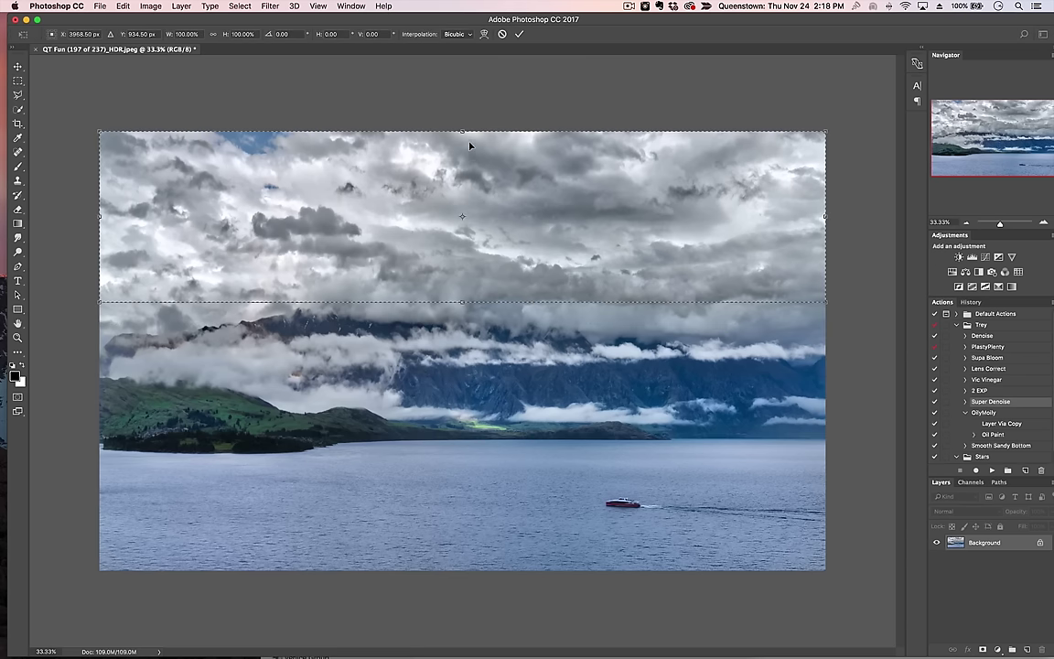
drag(462, 131, 470, 175)
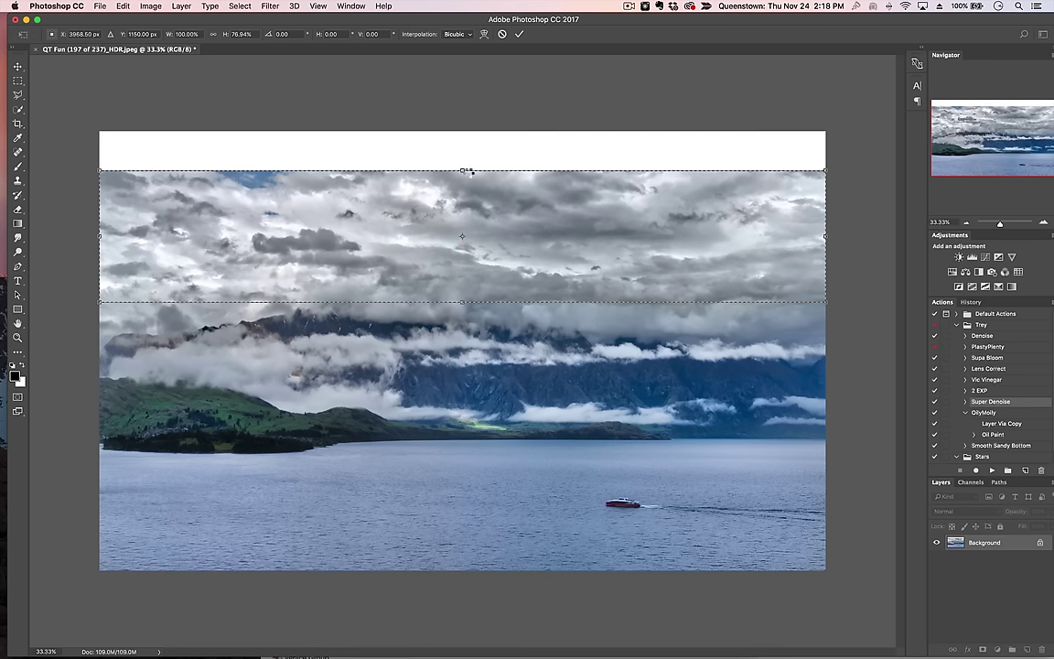
key(Return)
Step: Crop the image to a wide frame that excludes the leftover white band
key(c)
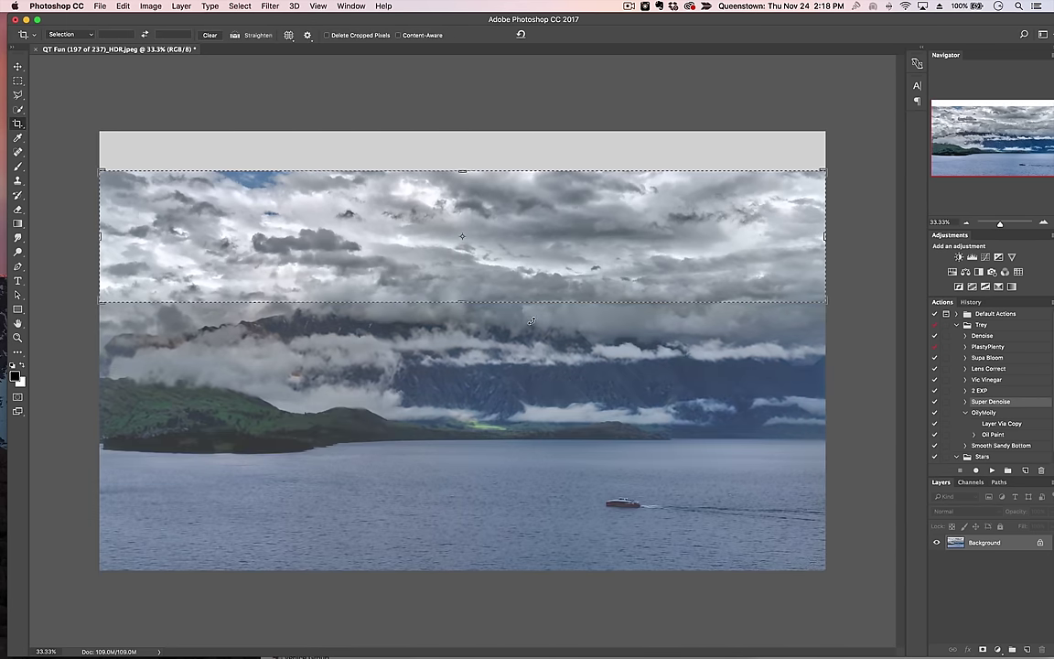
drag(462, 570, 465, 453)
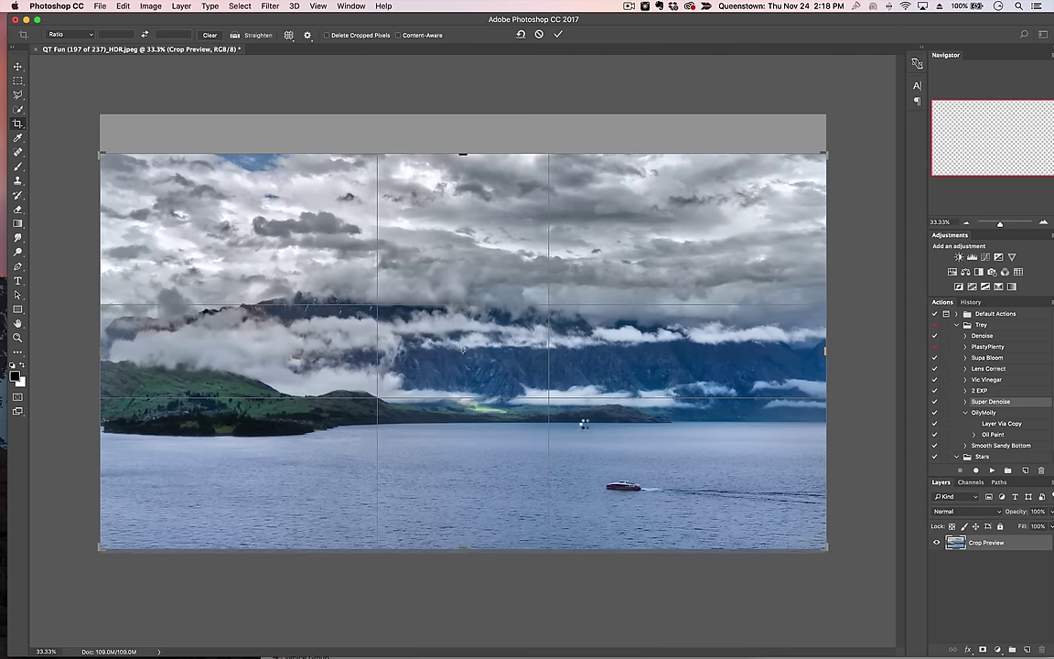
key(Return)
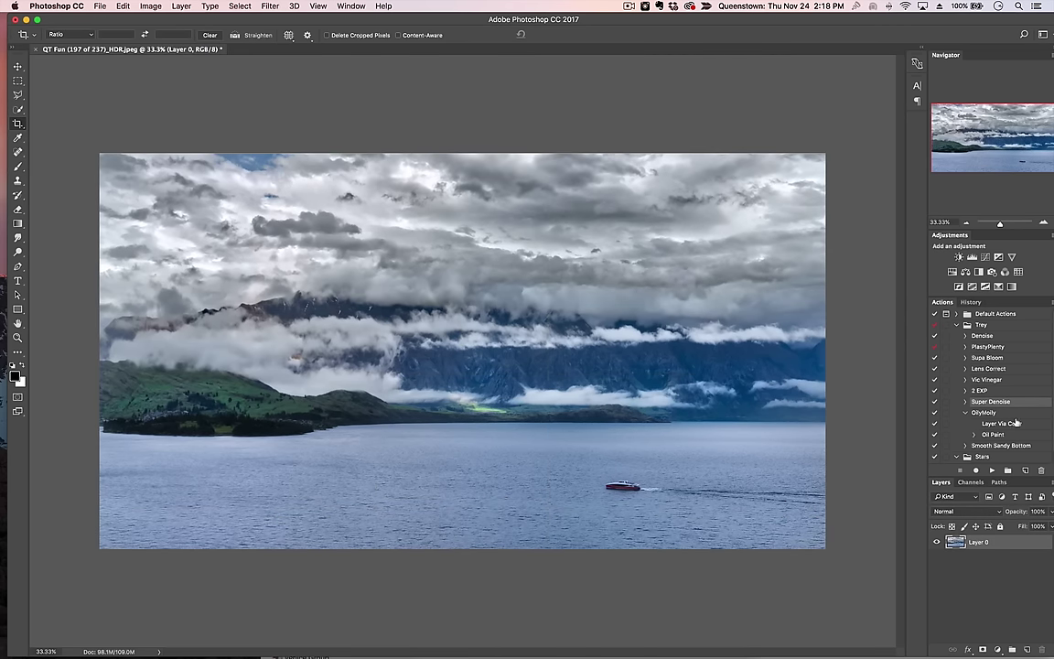
Step: Compare the original Open state in History with the edits, then return to the final Crop state
click(971, 302)
click(974, 332)
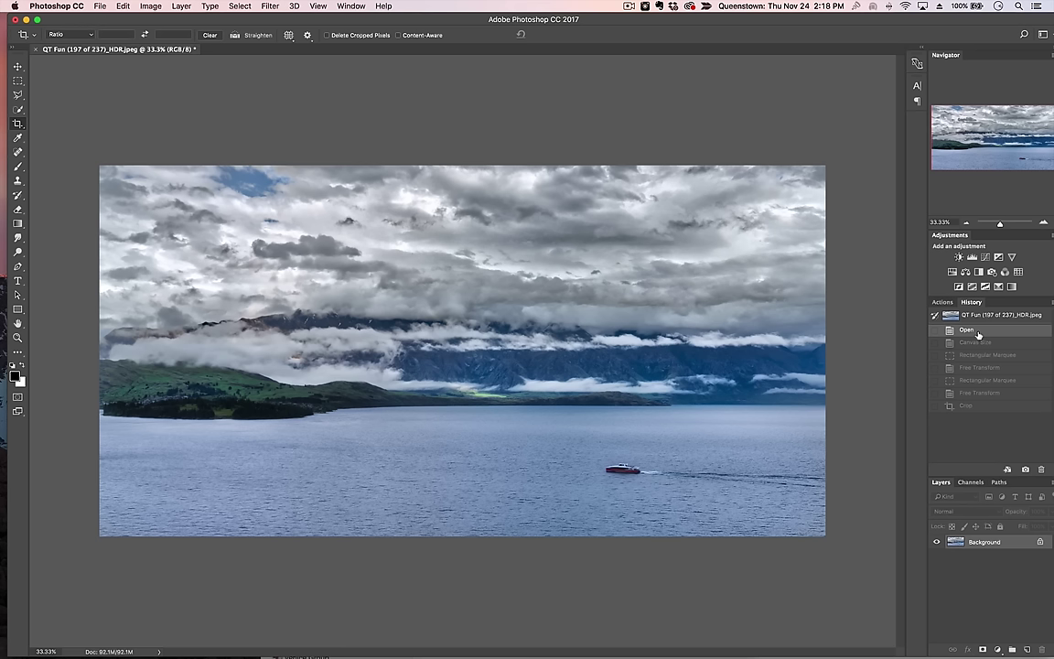
click(970, 404)
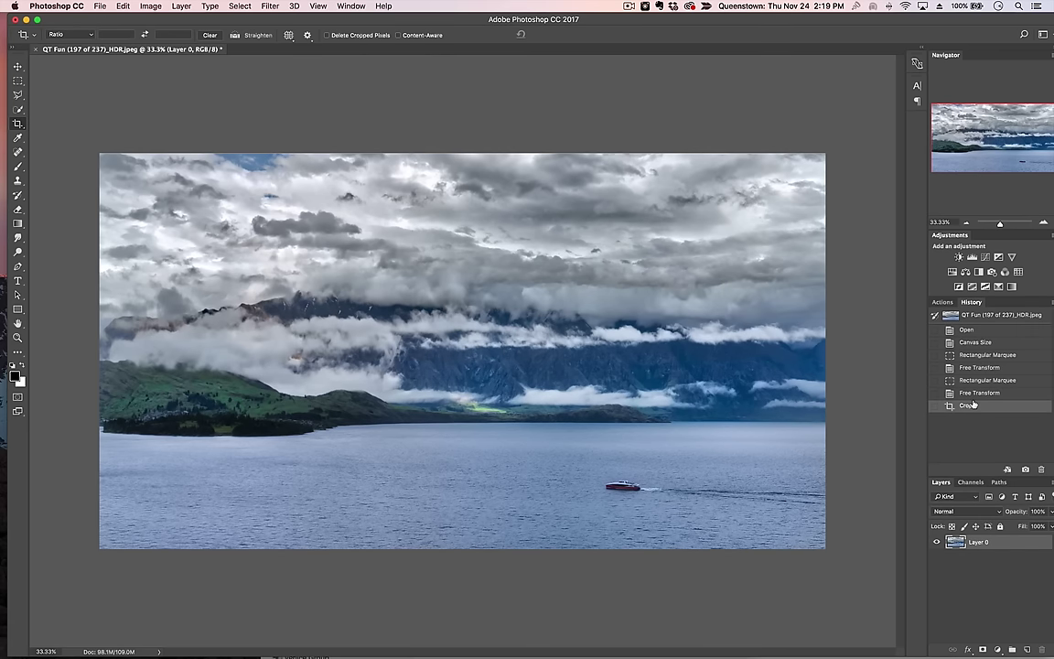